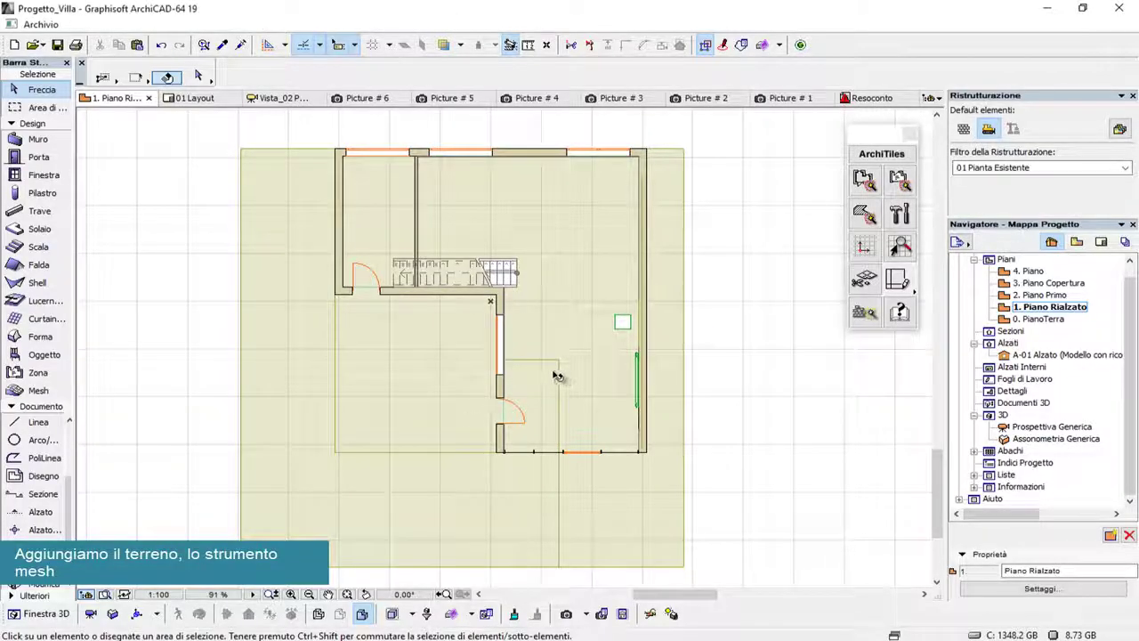
- Start the Mesh outline with corners across the top and down the right side of the villa
scroll(567, 331, down, 2)
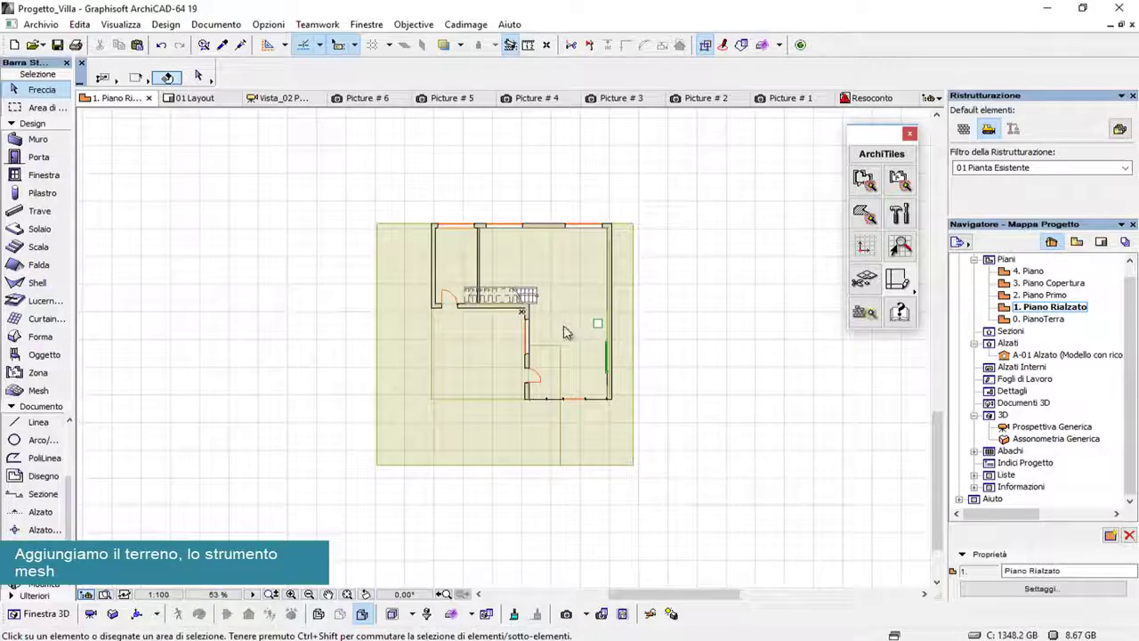
scroll(552, 347, down, 5)
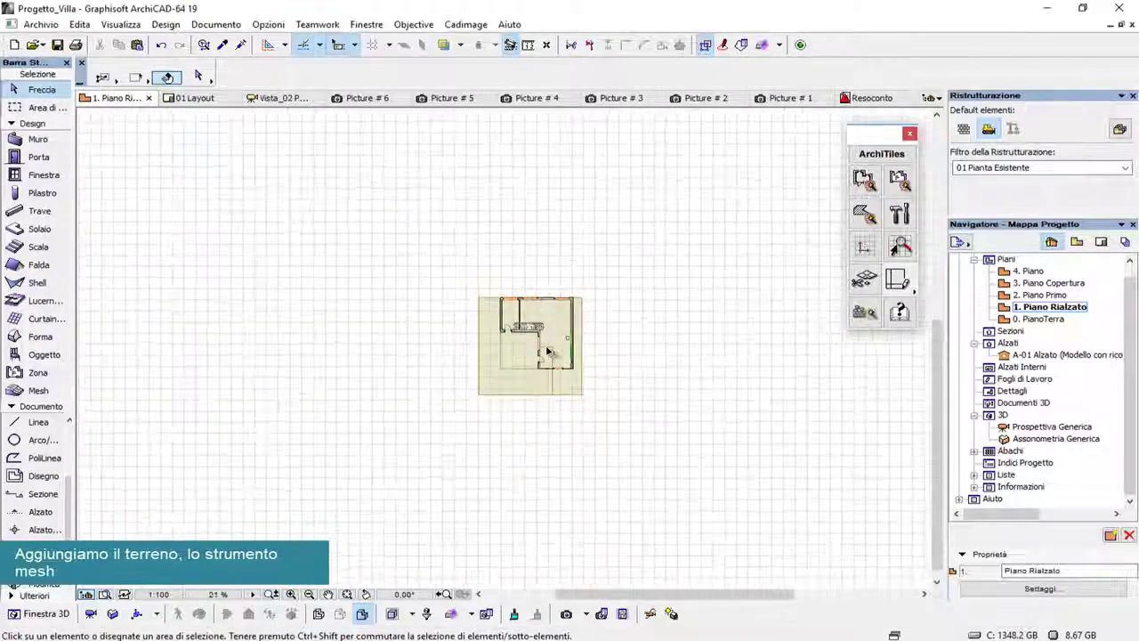
click(41, 393)
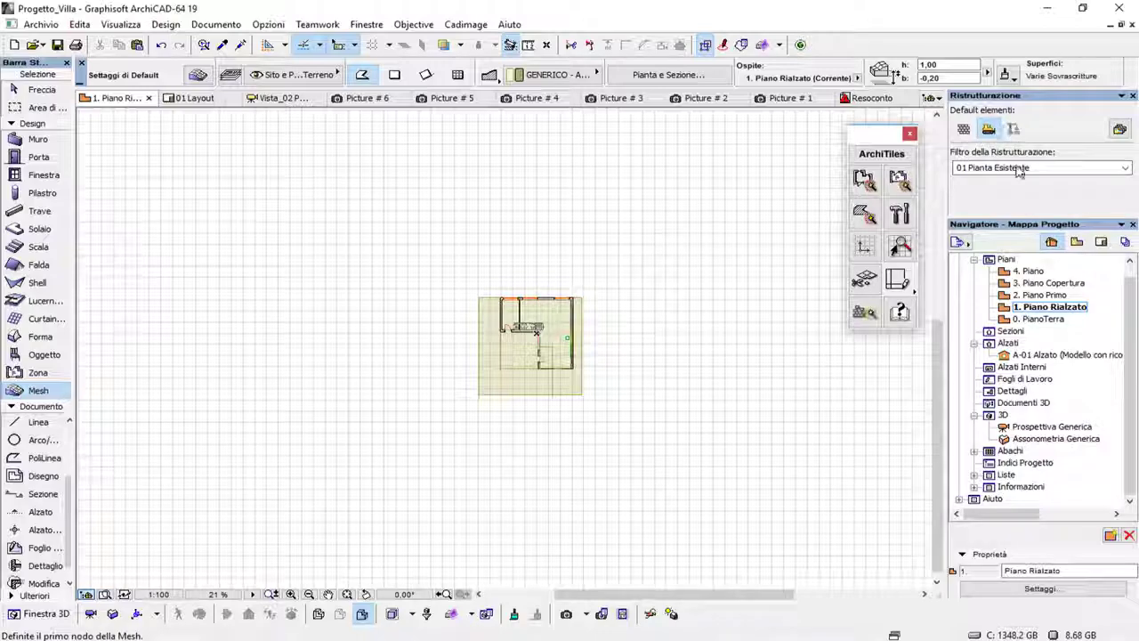
scroll(534, 325, up, 1)
scroll(533, 325, up, 1)
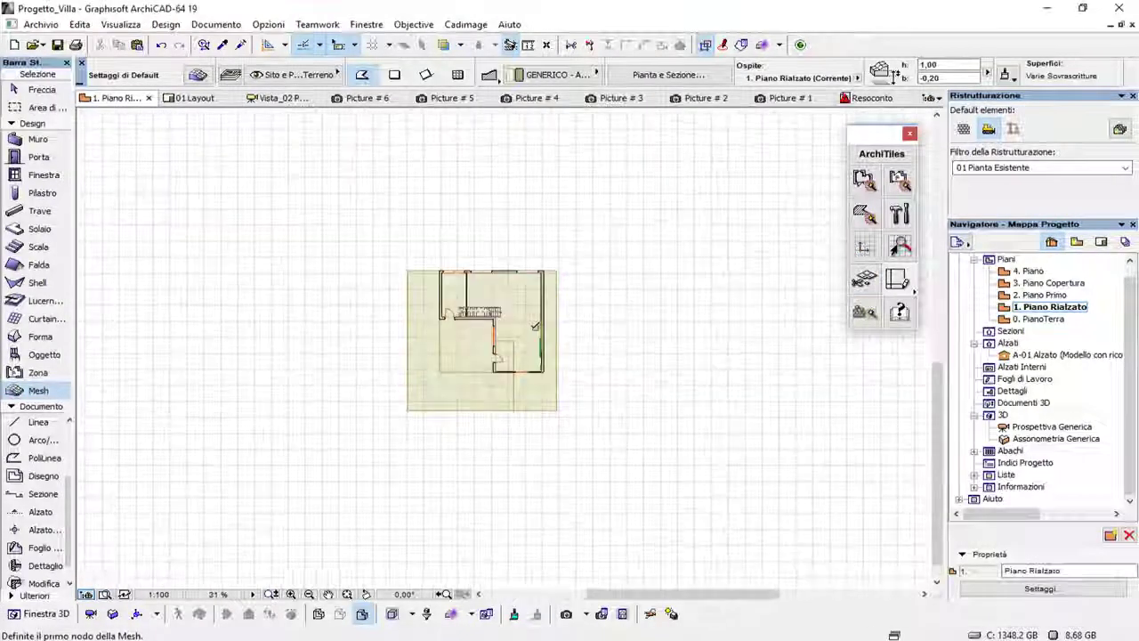
scroll(534, 326, down, 4)
scroll(551, 347, down, 1)
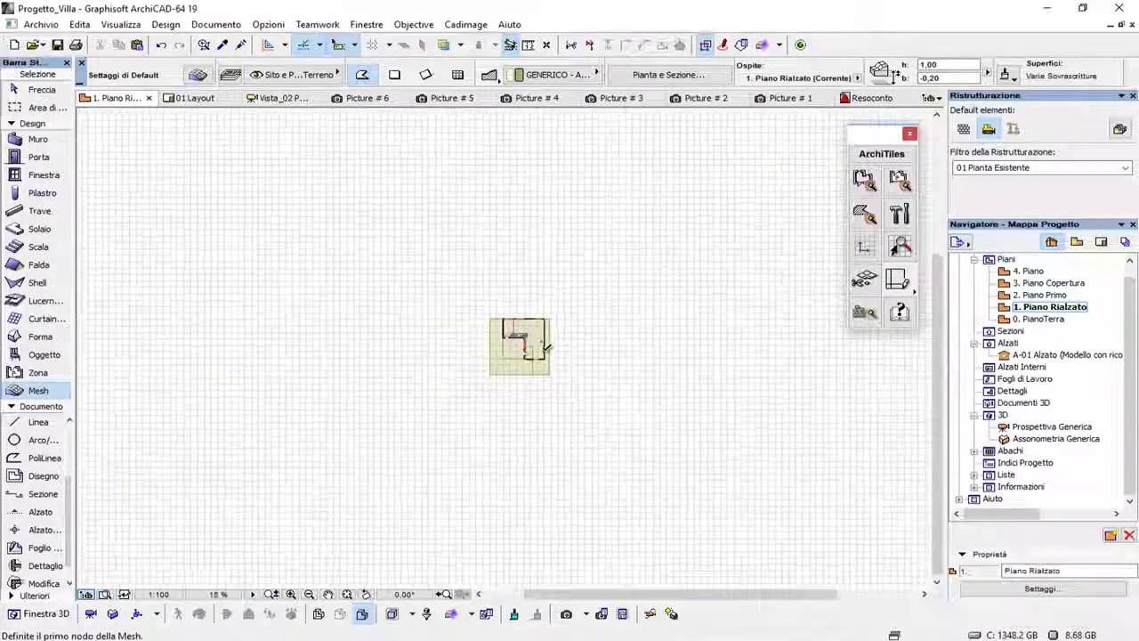
click(297, 153)
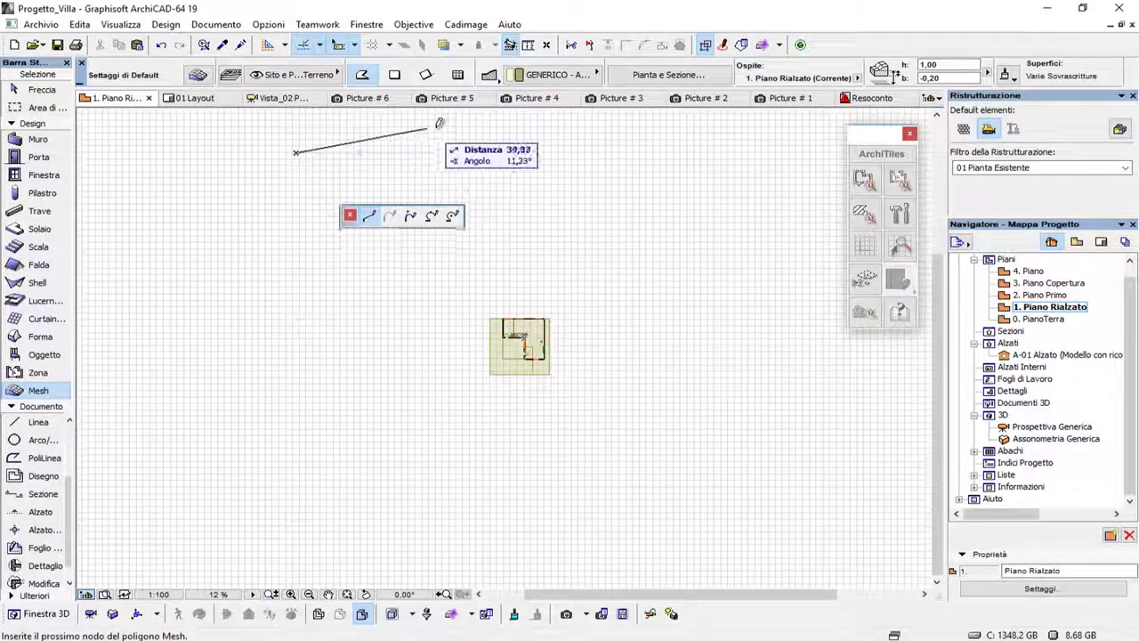
click(632, 135)
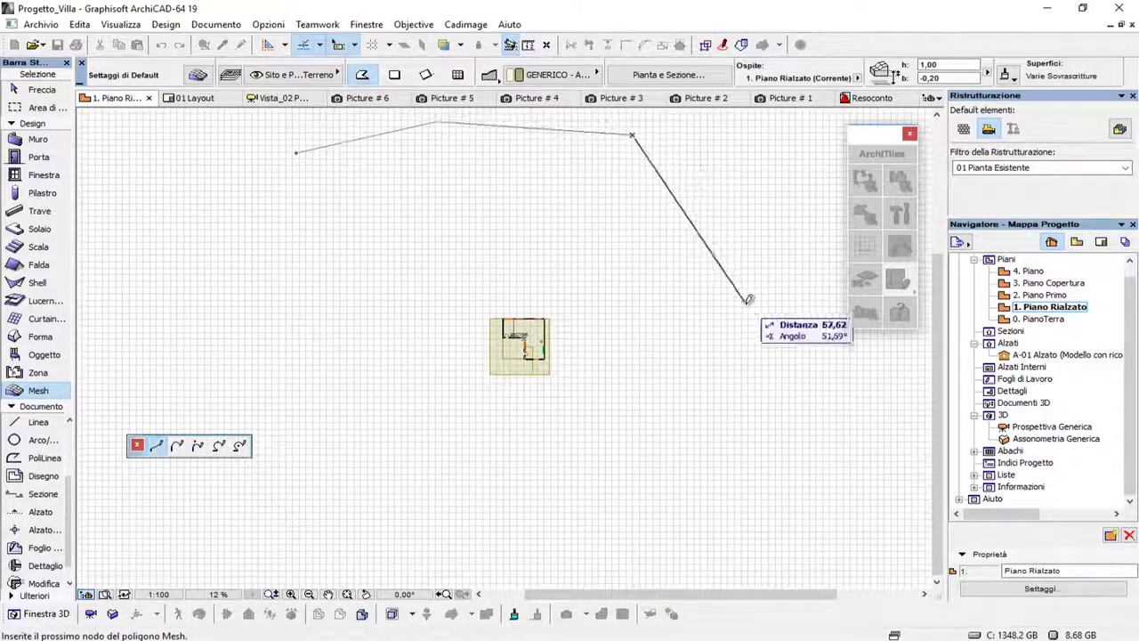
click(745, 302)
click(745, 511)
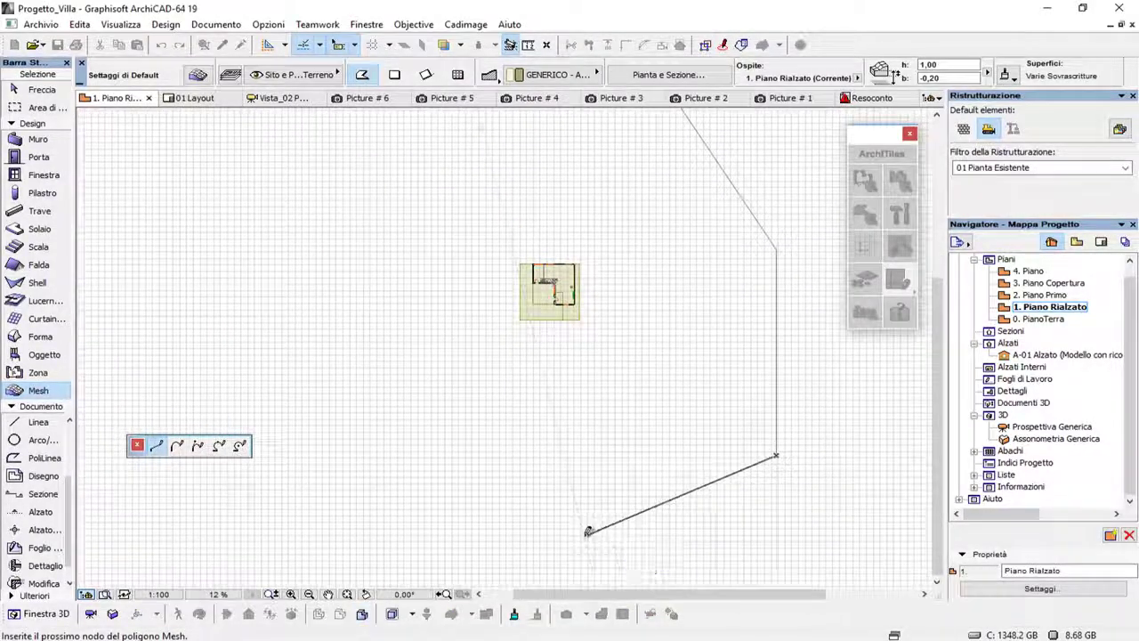
click(590, 528)
- Continue the mesh corners along the bottom and left side, then close the polygon
scroll(437, 520, down, 1)
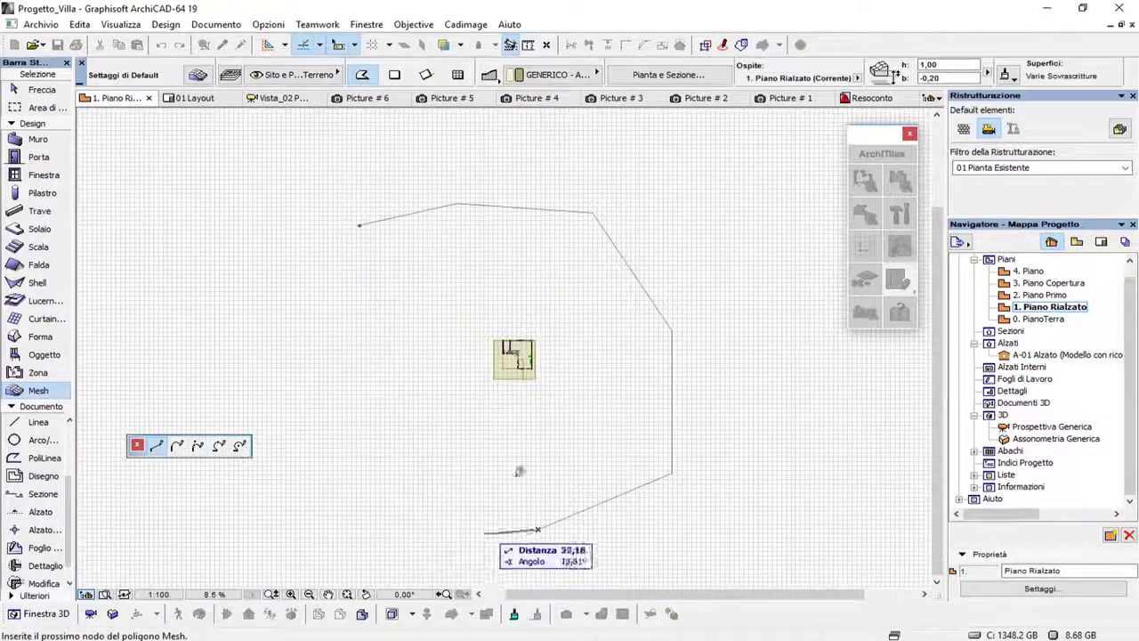
scroll(531, 427, down, 2)
click(564, 514)
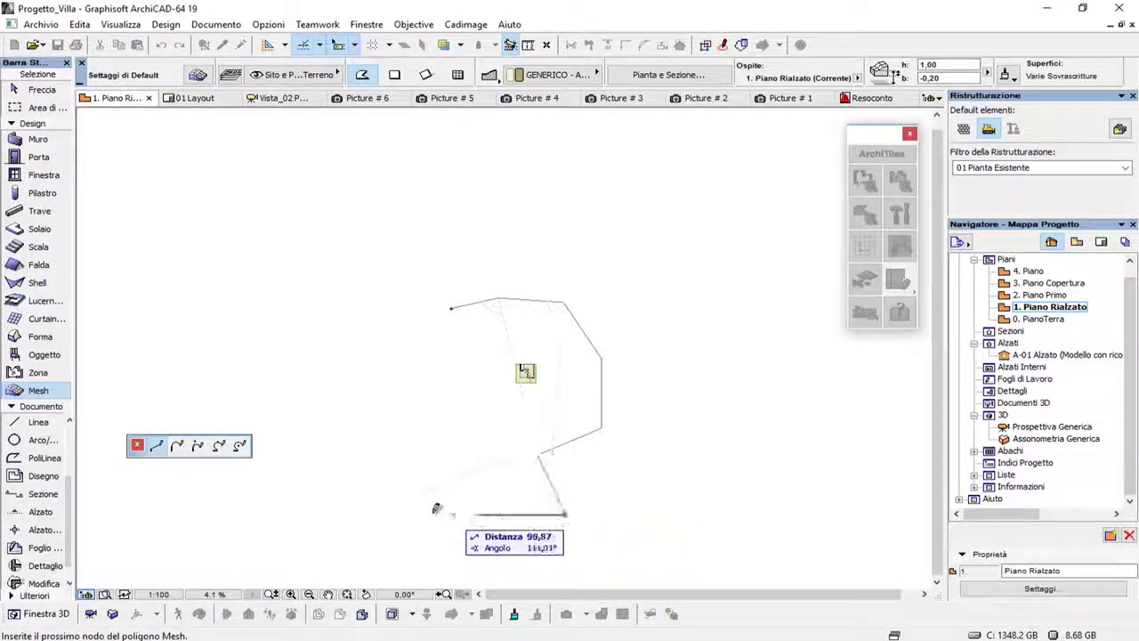
click(415, 556)
click(292, 558)
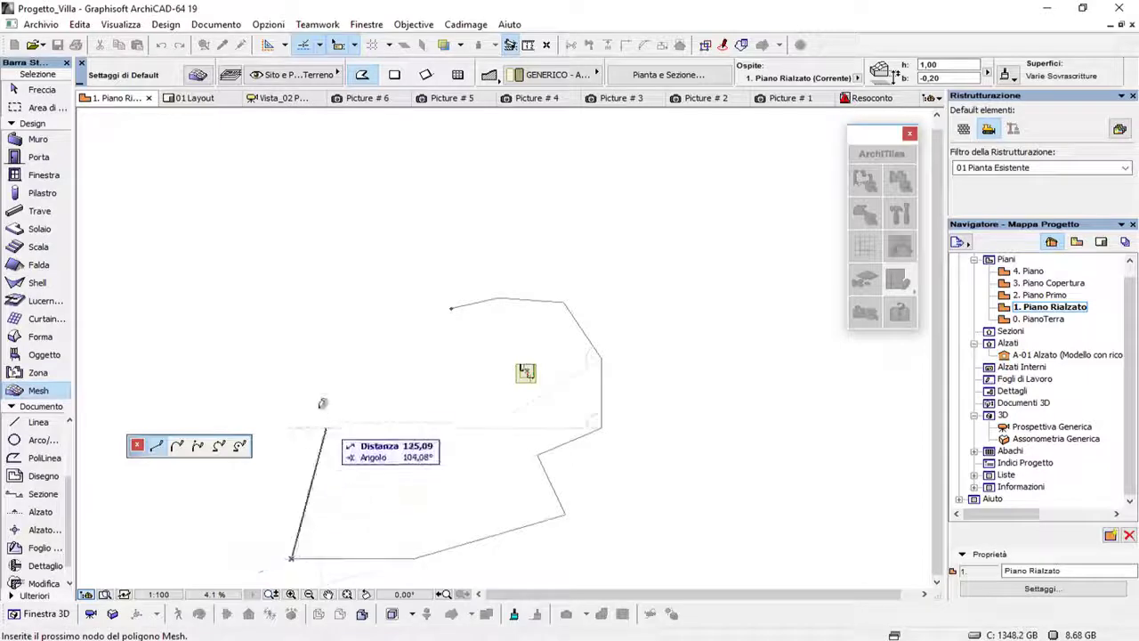
click(306, 483)
click(235, 387)
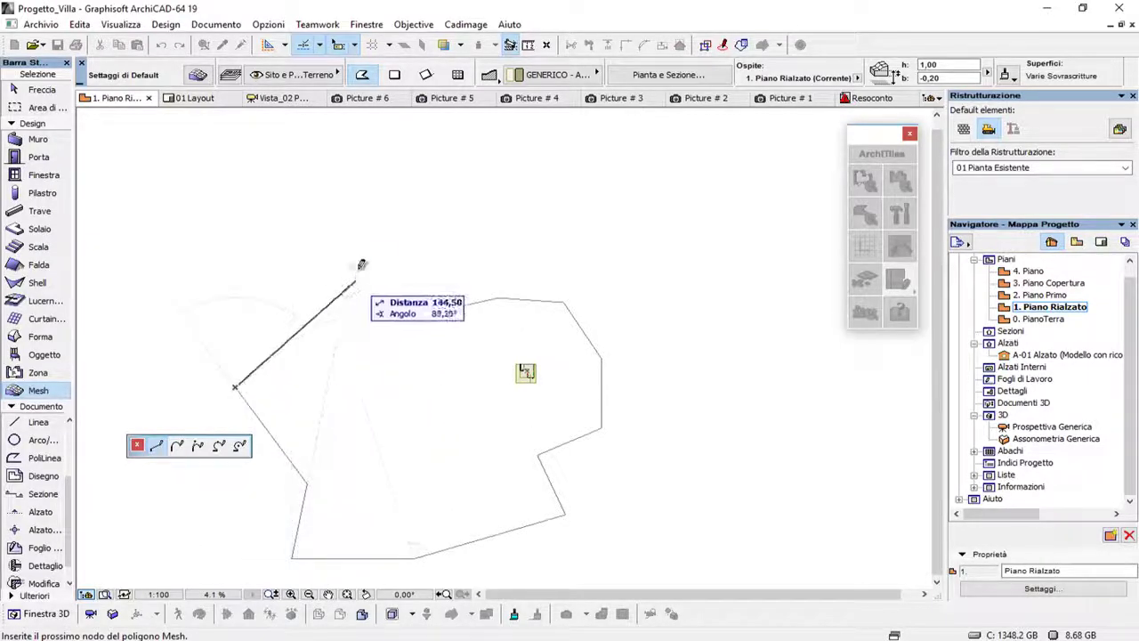
click(366, 264)
click(447, 301)
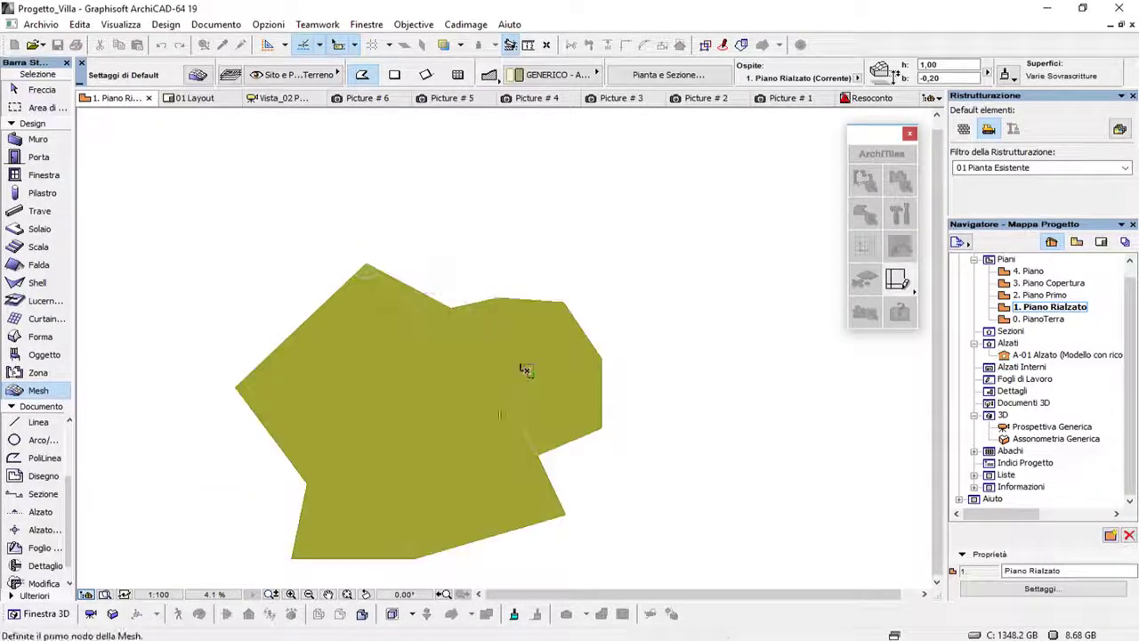
scroll(516, 360, up, 1)
scroll(453, 334, up, 2)
scroll(415, 394, down, 1)
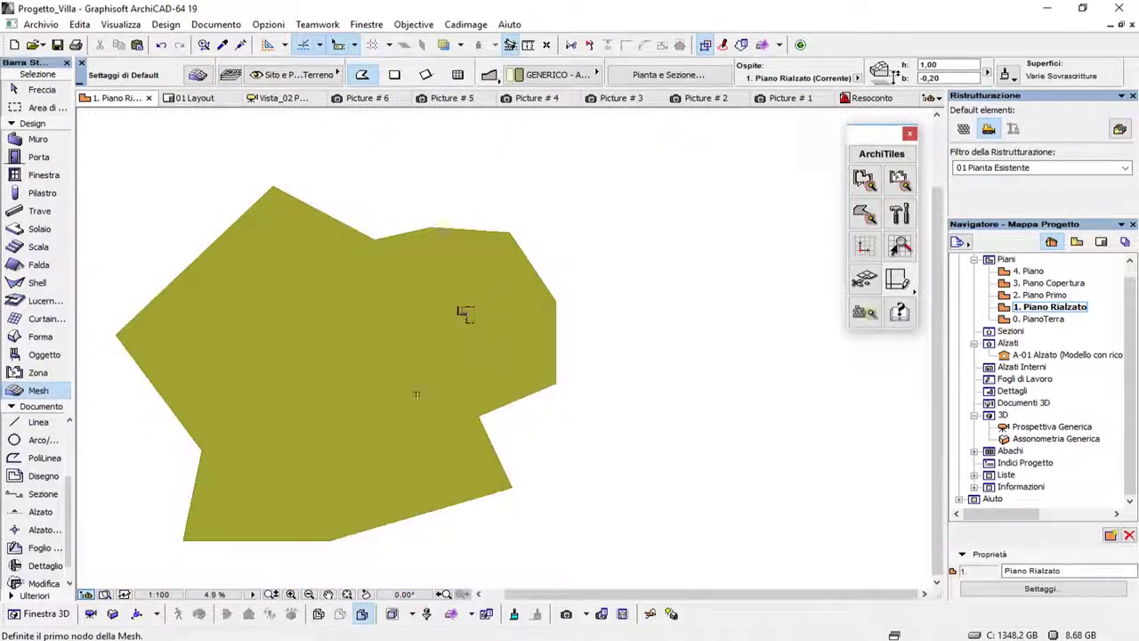
scroll(460, 450, up, 2)
scroll(570, 392, up, 2)
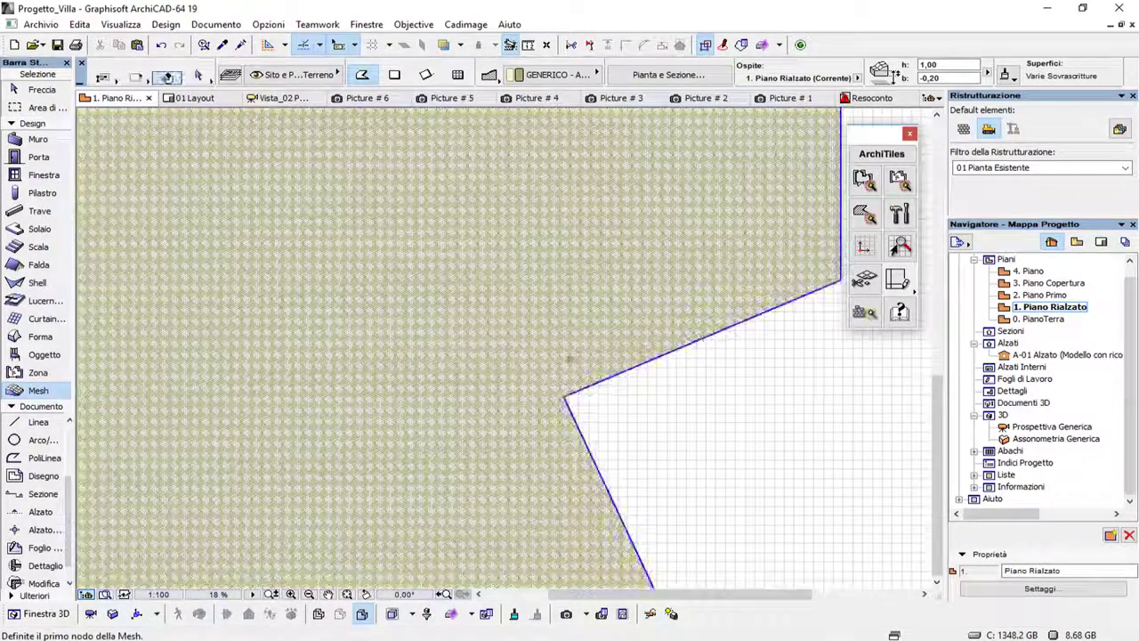
scroll(481, 365, down, 2)
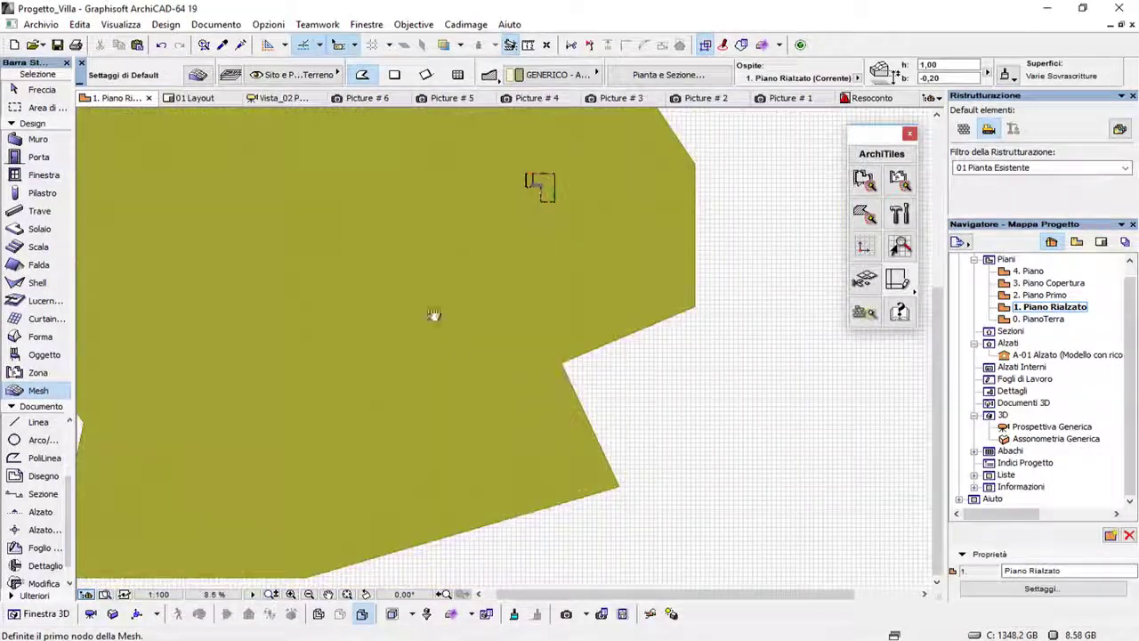
scroll(435, 318, down, 1)
middle_drag(307, 238, 370, 291)
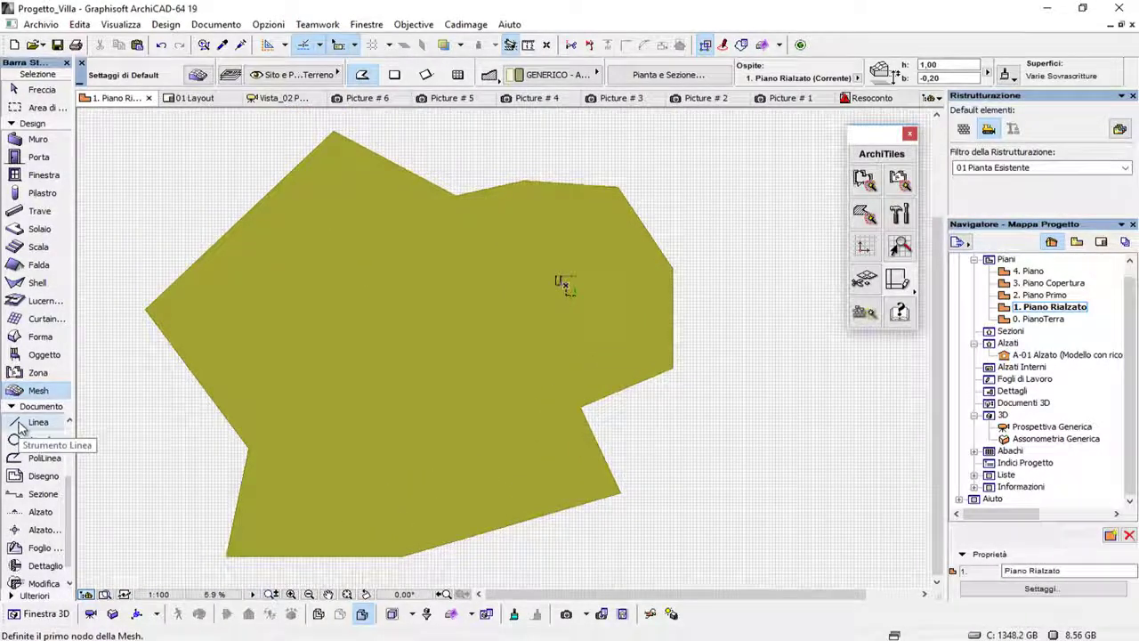
click(37, 596)
click(35, 134)
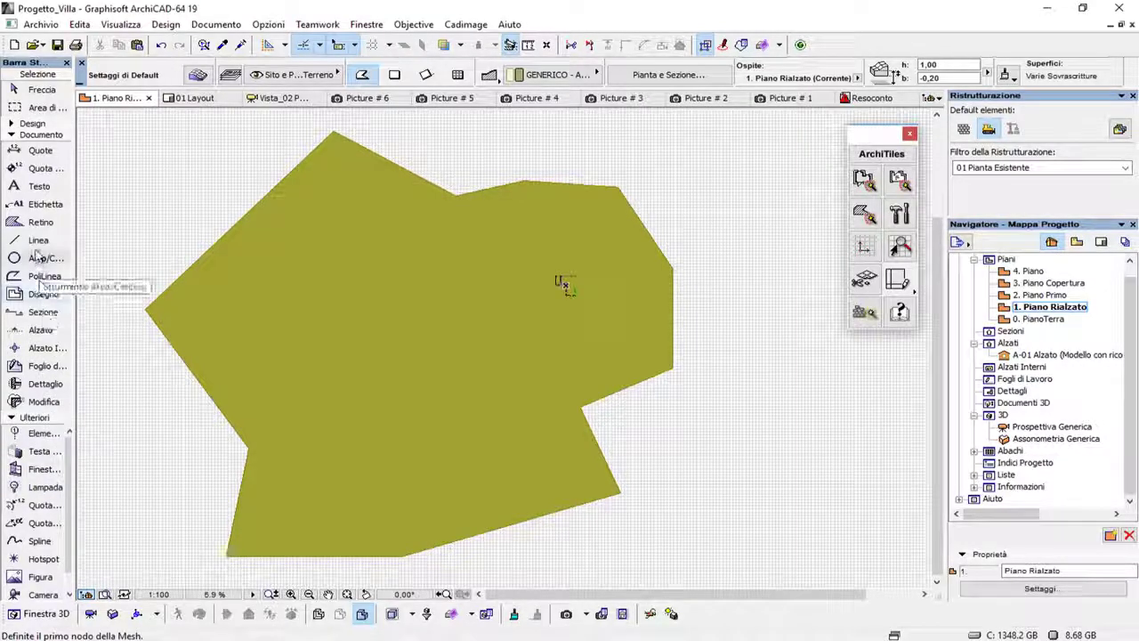
click(22, 124)
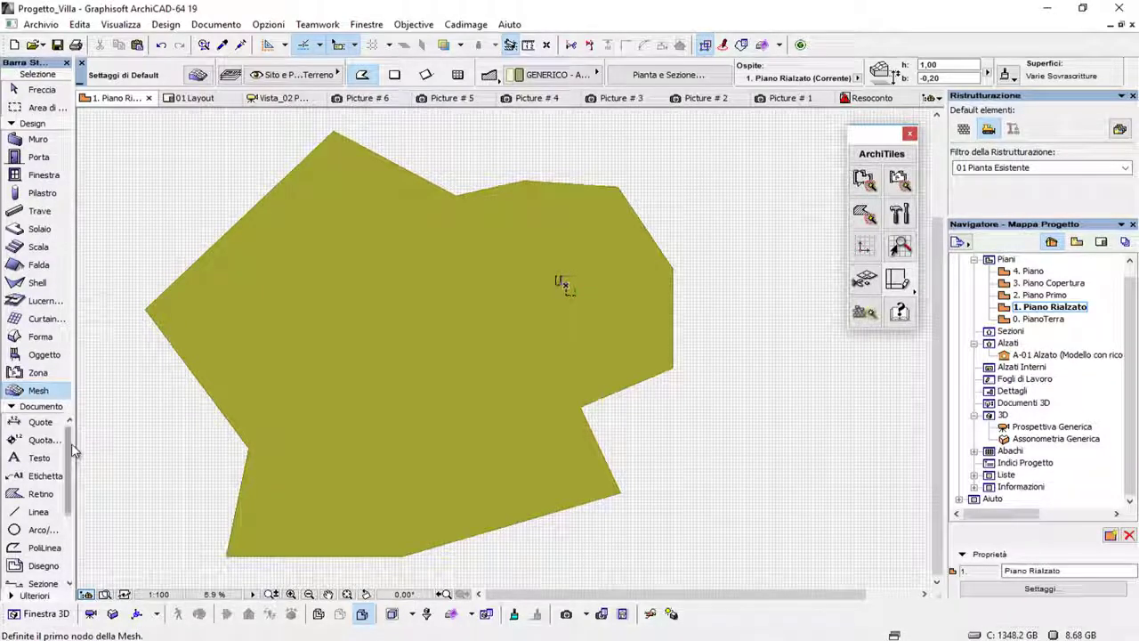
drag(74, 451, 74, 469)
- Draw an outer closed contour polyline with PoliLinea just inside the mesh edge
click(39, 513)
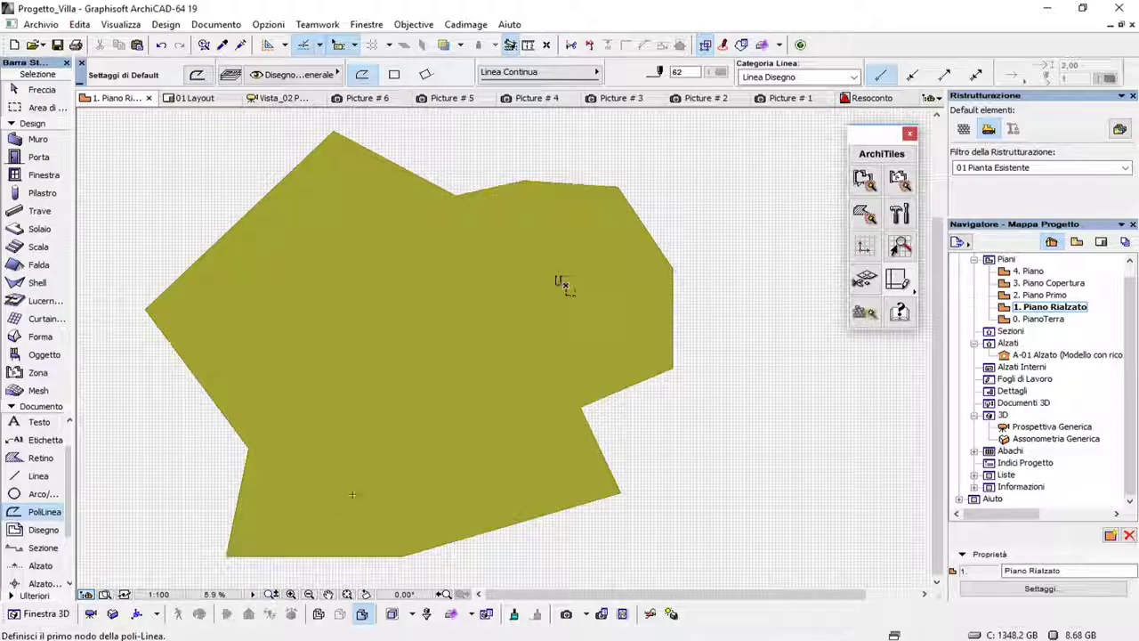
click(311, 515)
click(311, 430)
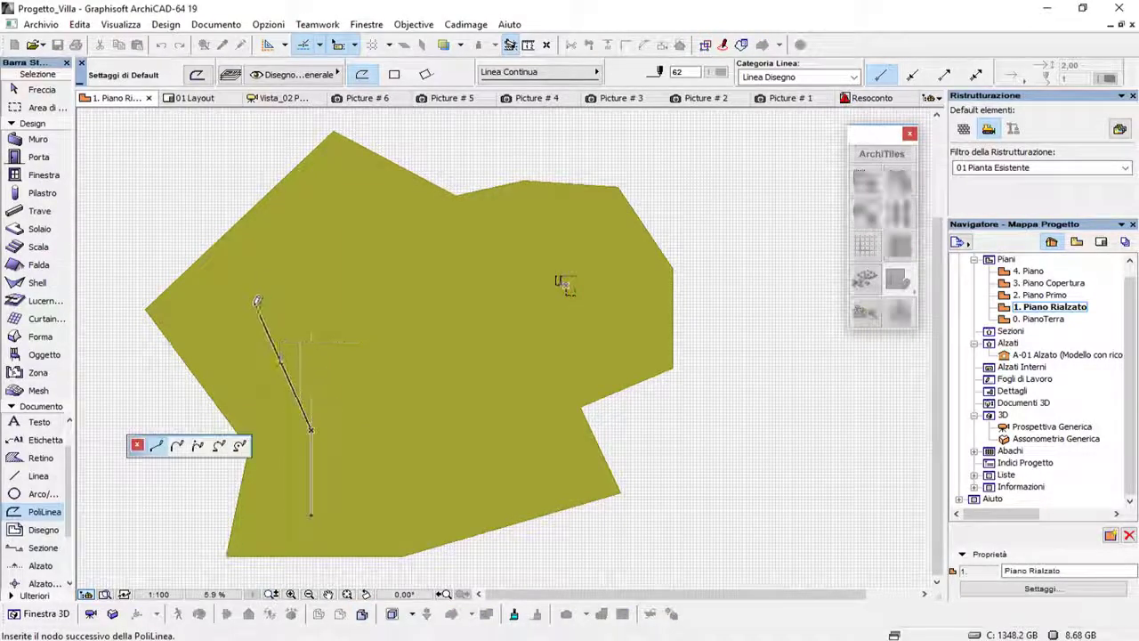
click(253, 301)
click(318, 202)
click(427, 227)
click(576, 219)
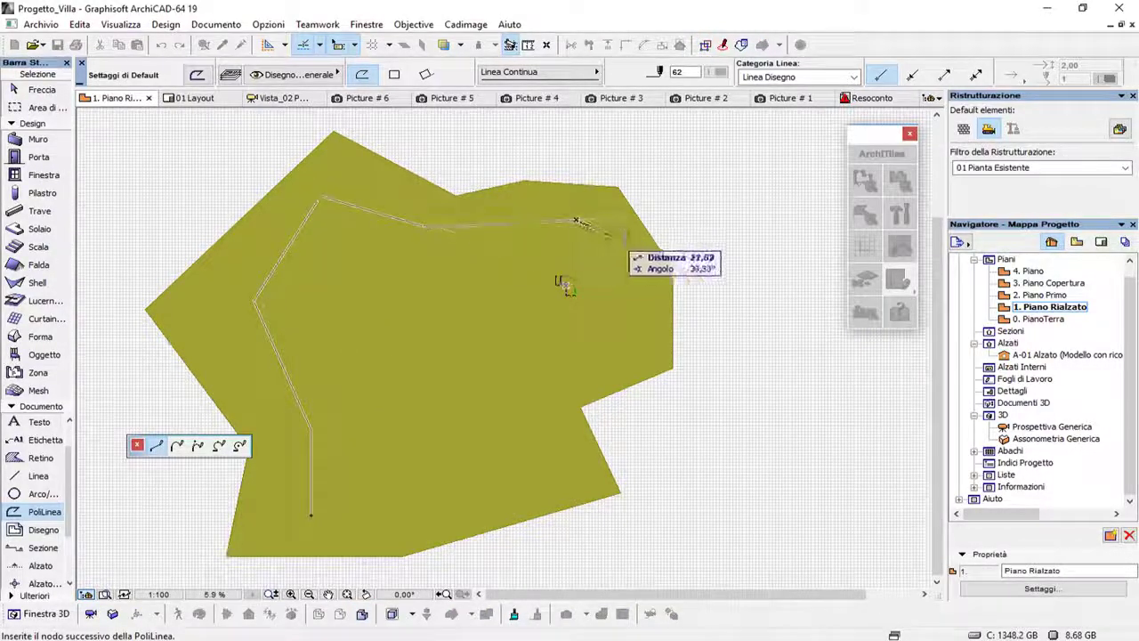
click(660, 276)
click(622, 357)
click(554, 381)
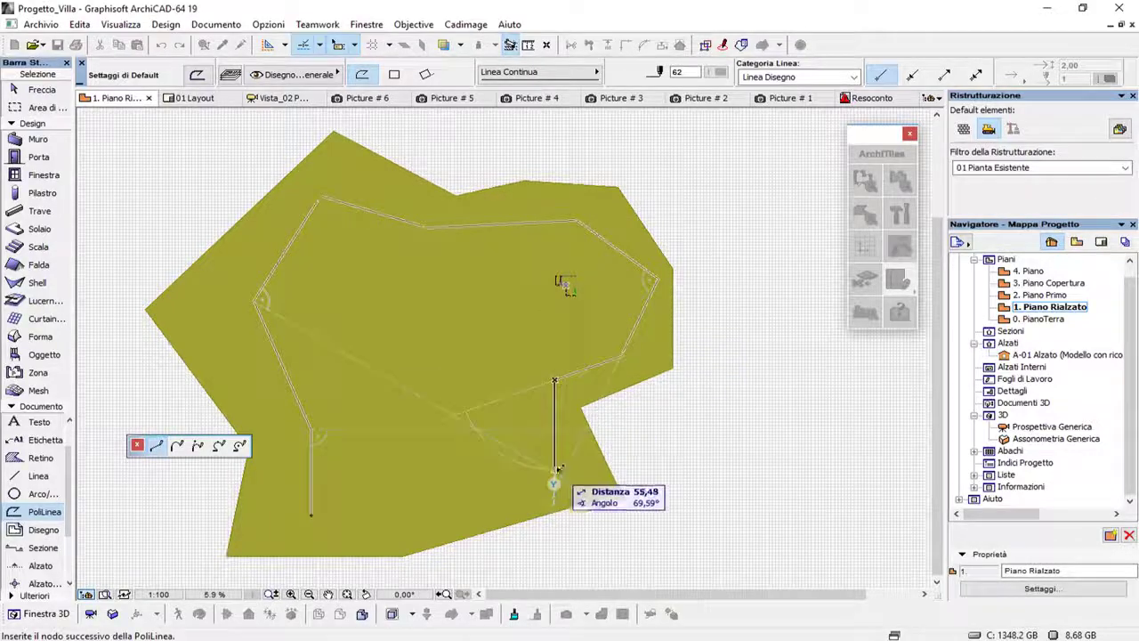
click(555, 471)
click(311, 514)
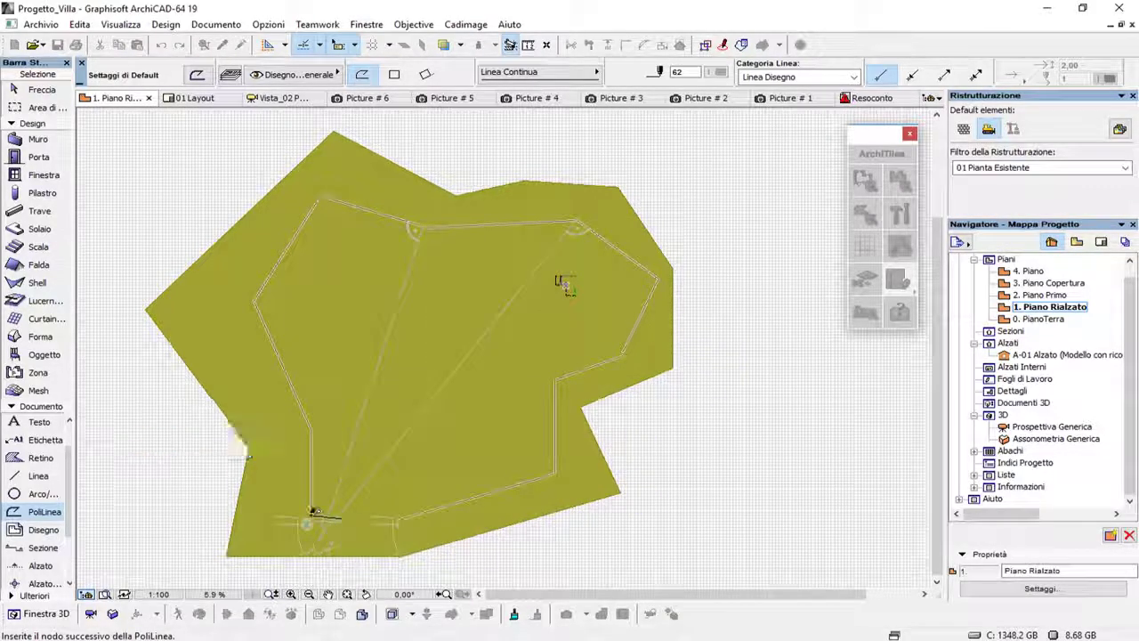
- Draw a second closed contour polyline further inside, around the villa
click(303, 292)
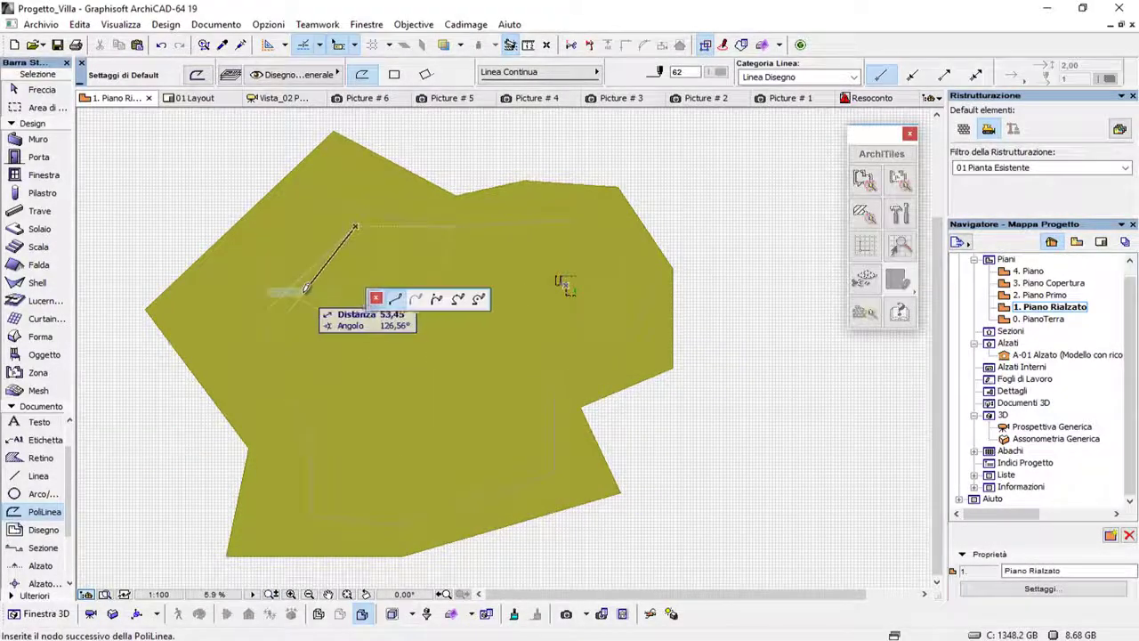
click(336, 400)
click(336, 480)
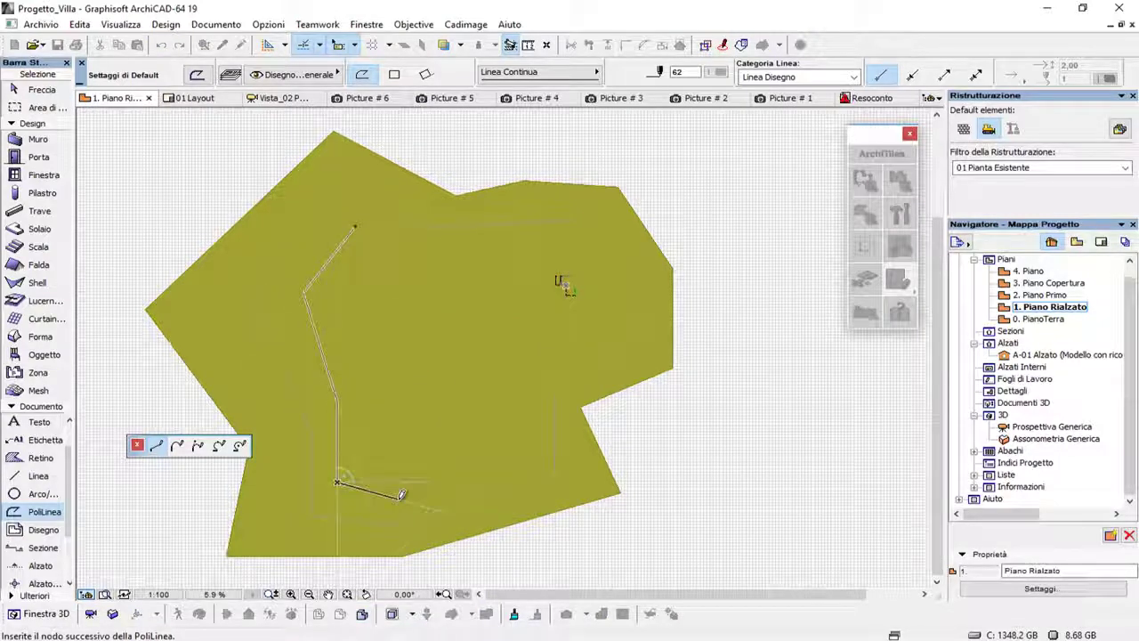
click(399, 498)
click(520, 445)
click(480, 350)
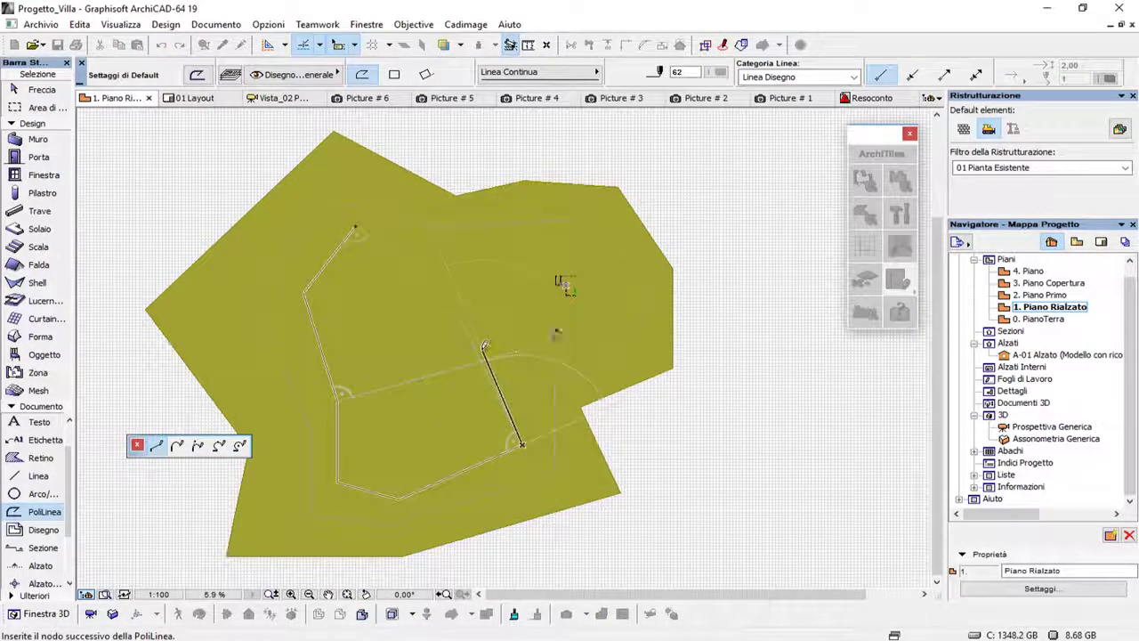
click(603, 325)
click(627, 281)
click(564, 242)
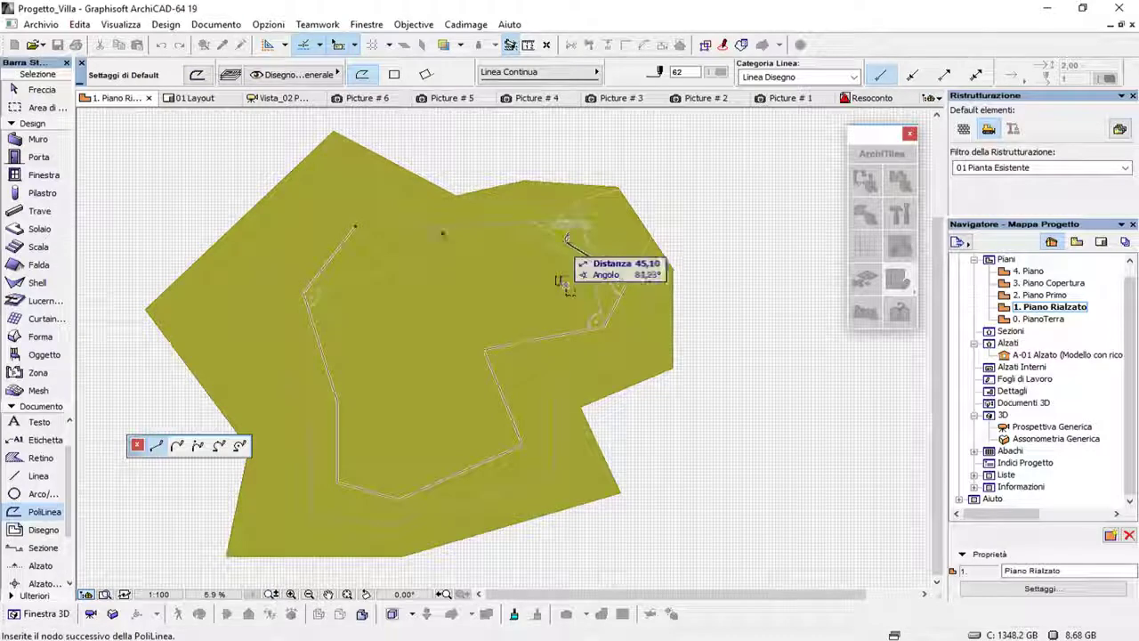
click(416, 265)
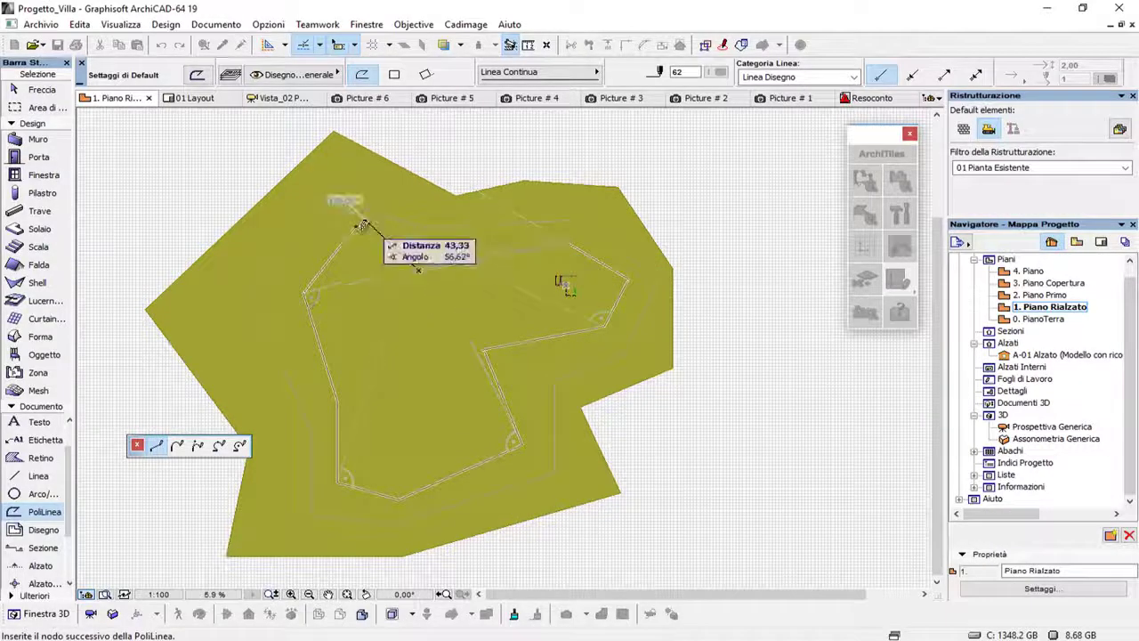
click(359, 223)
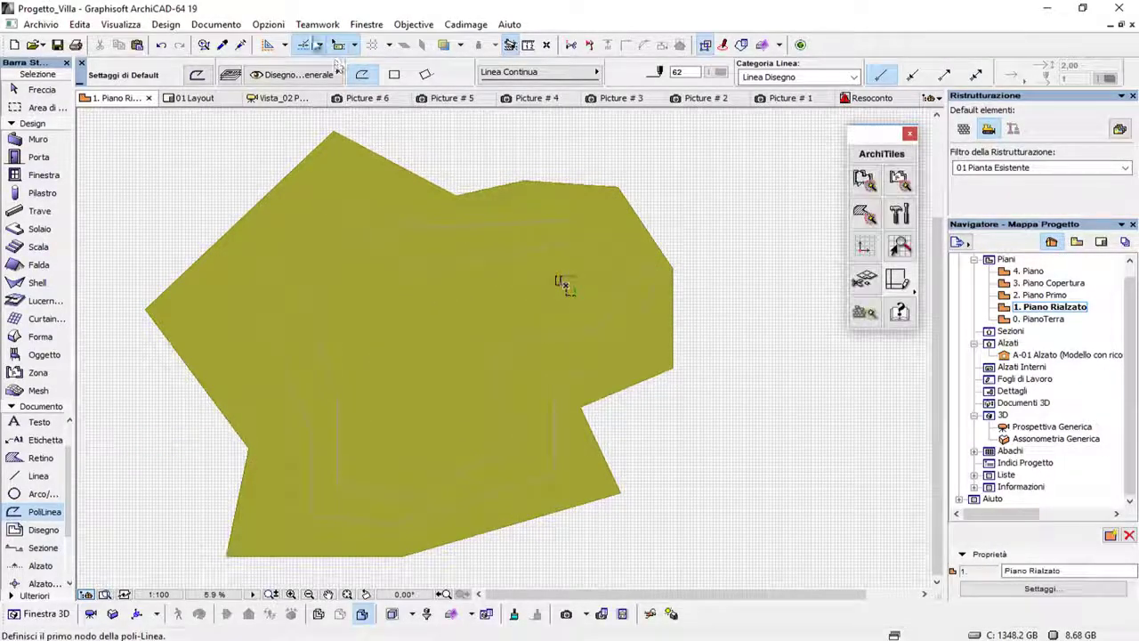
- Zoom in and draw a third closed contour polyline around the villa
scroll(593, 381, up, 3)
scroll(596, 378, up, 2)
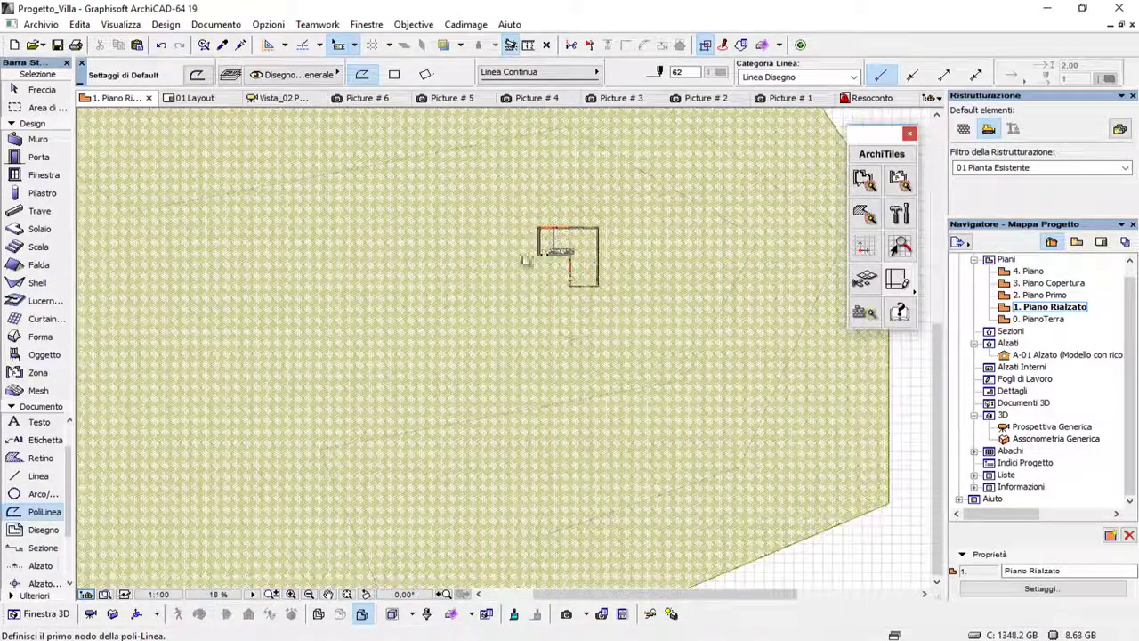
click(274, 345)
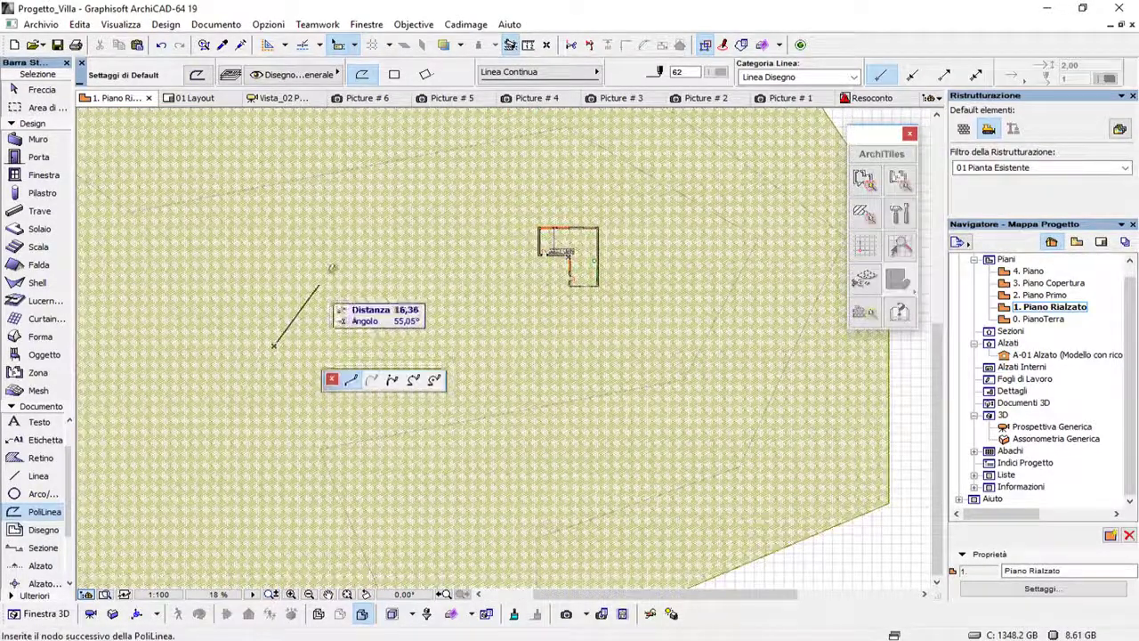
click(372, 221)
click(521, 192)
click(644, 217)
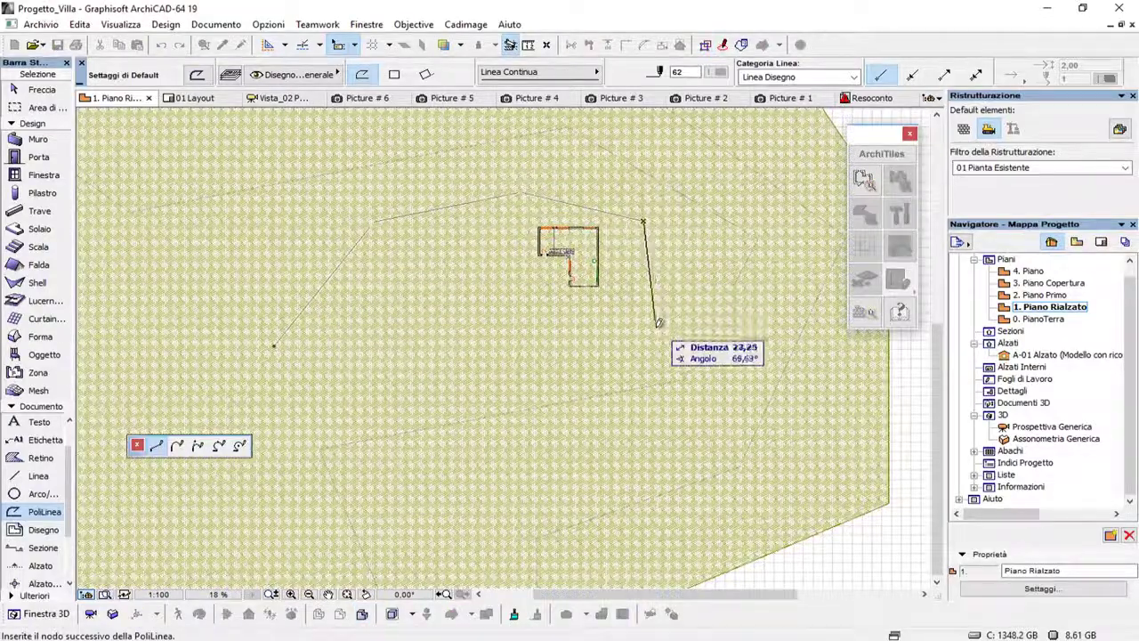
click(655, 329)
click(539, 367)
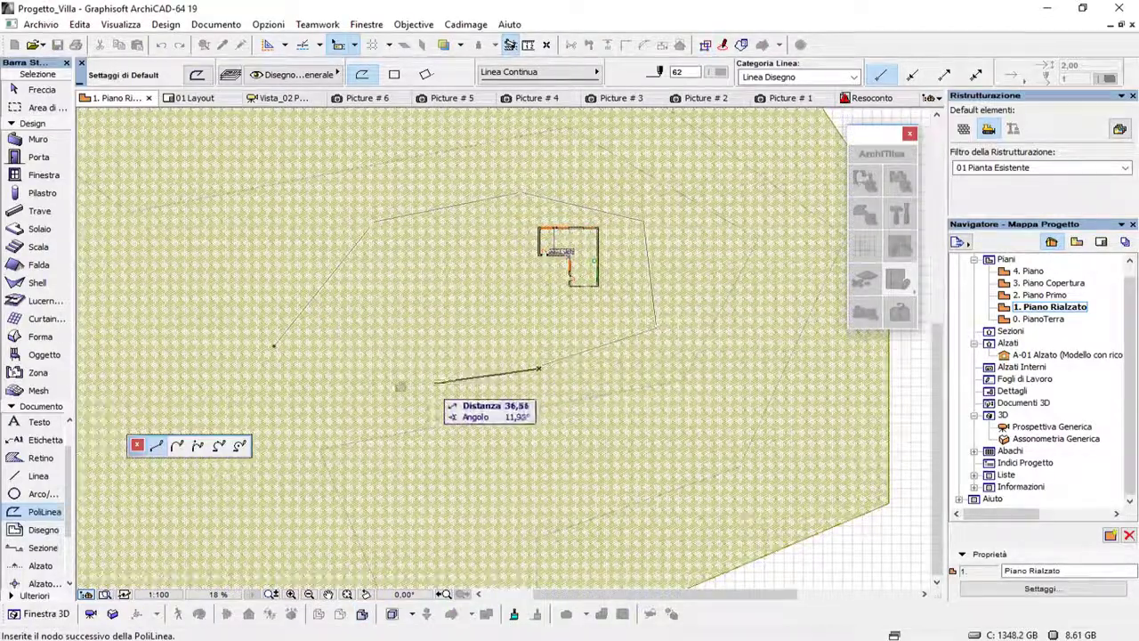
click(275, 344)
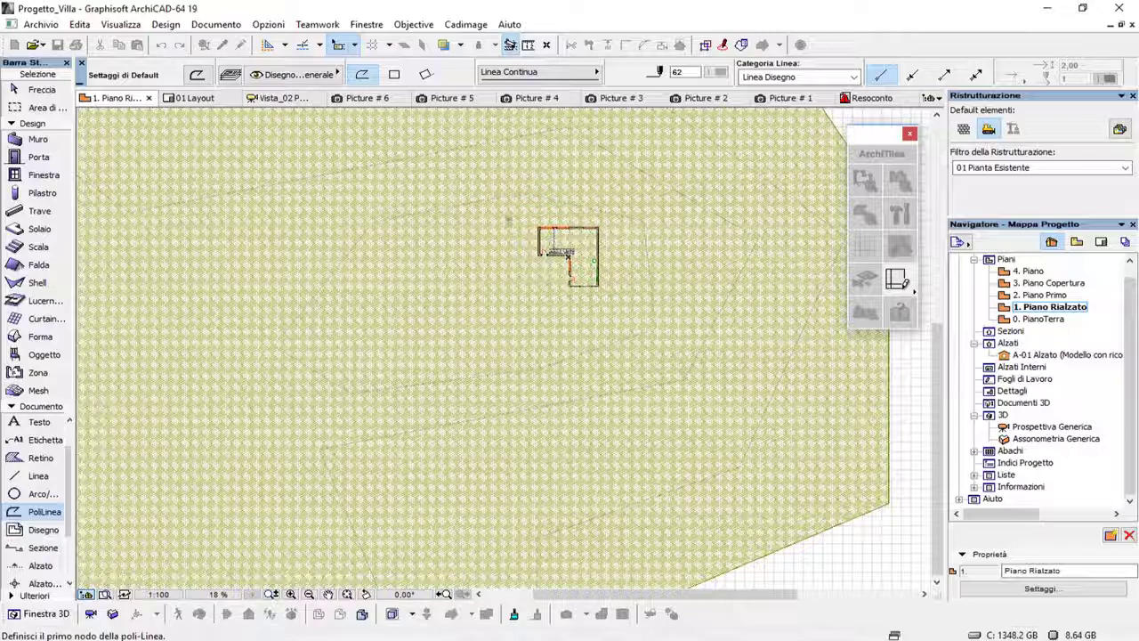
- Draw a small closed four-point contour hugging the villa
click(479, 229)
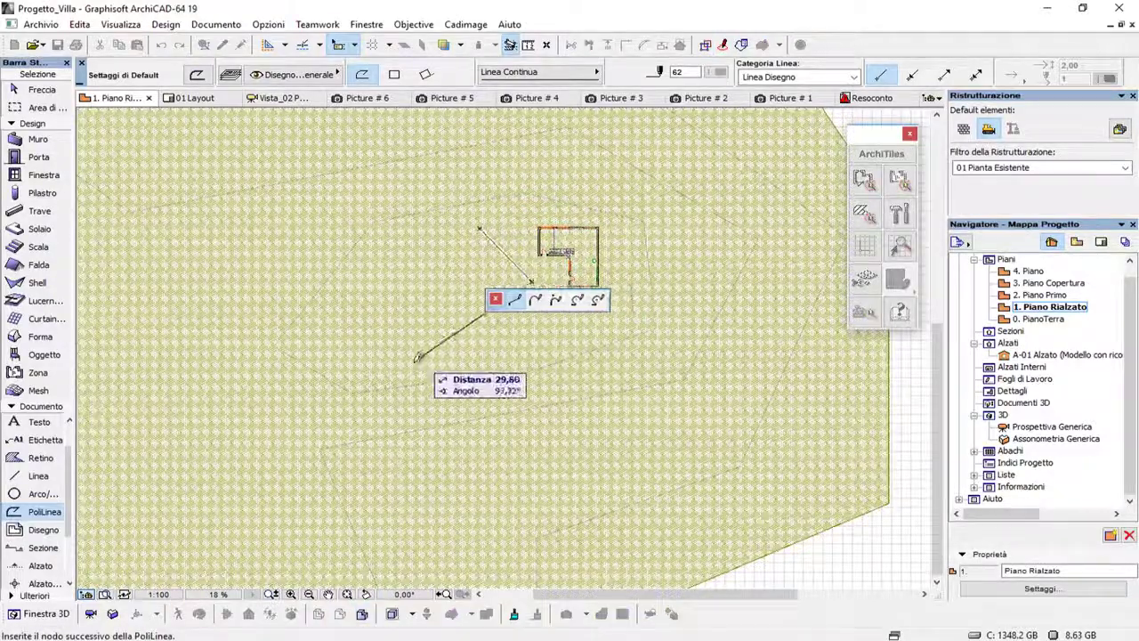
click(413, 362)
click(342, 334)
click(389, 273)
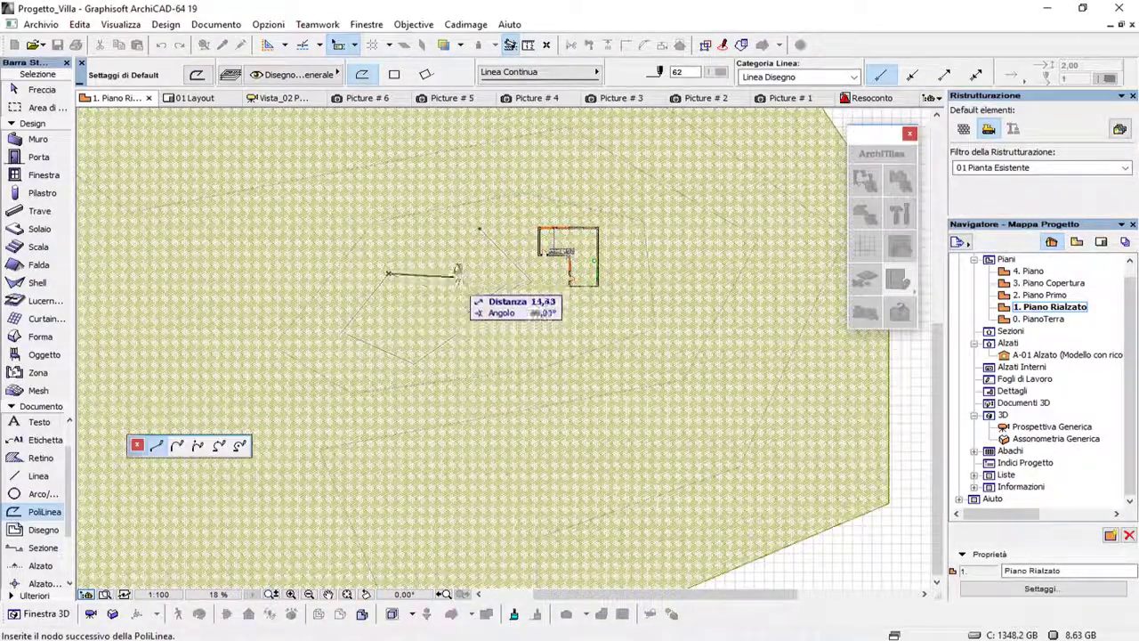
click(479, 230)
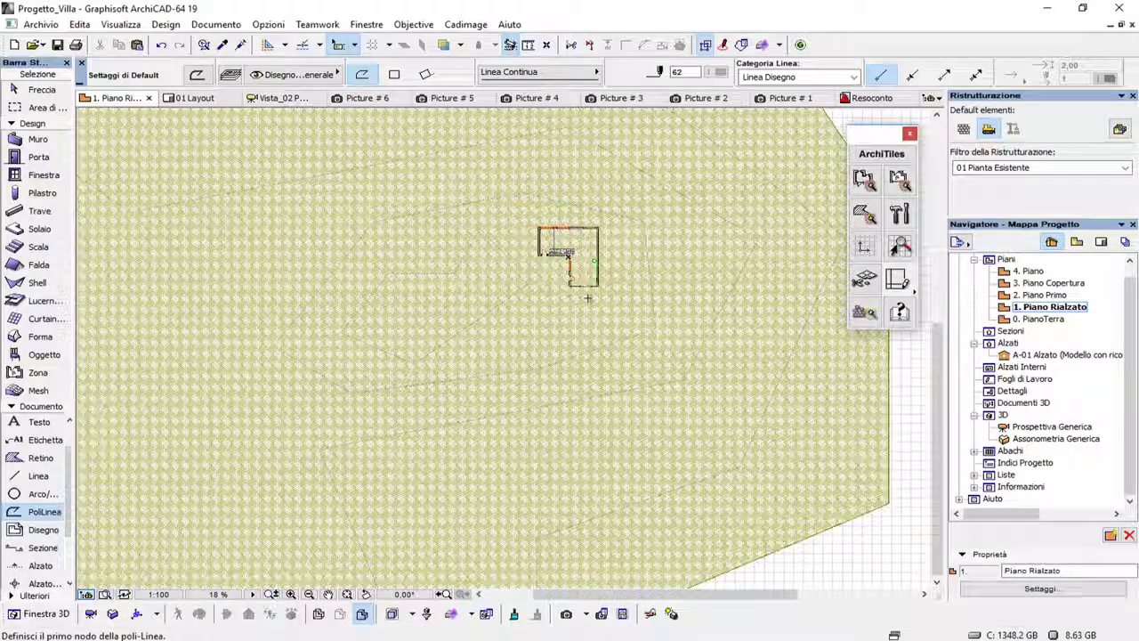
- Select the terrain mesh and add the first two contour polylines as new mesh nodes
scroll(588, 299, down, 5)
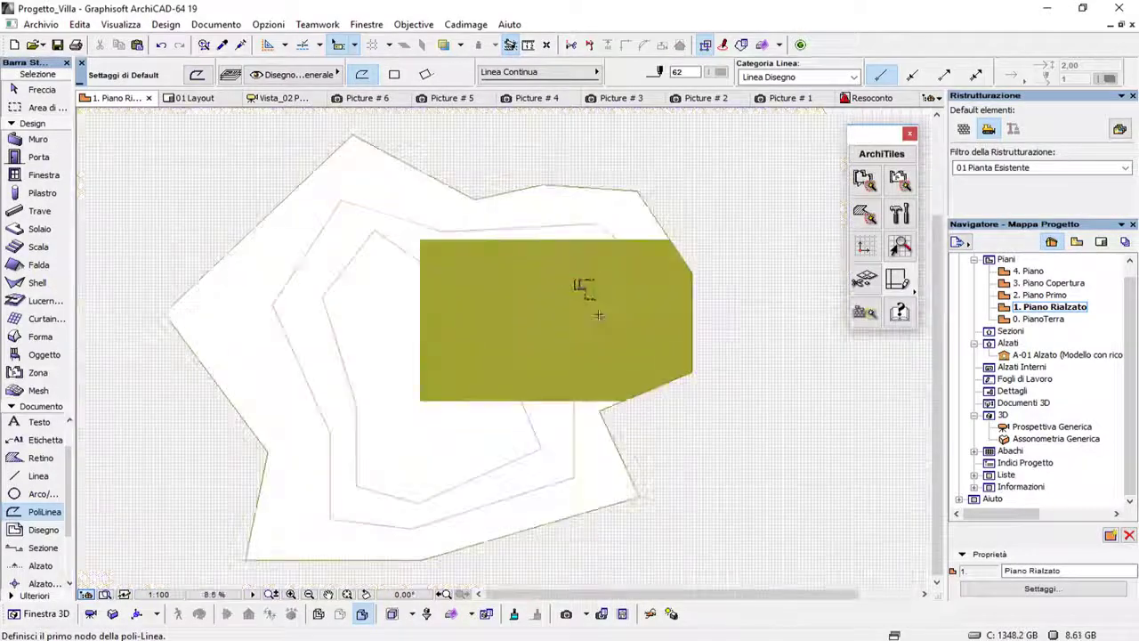
click(21, 92)
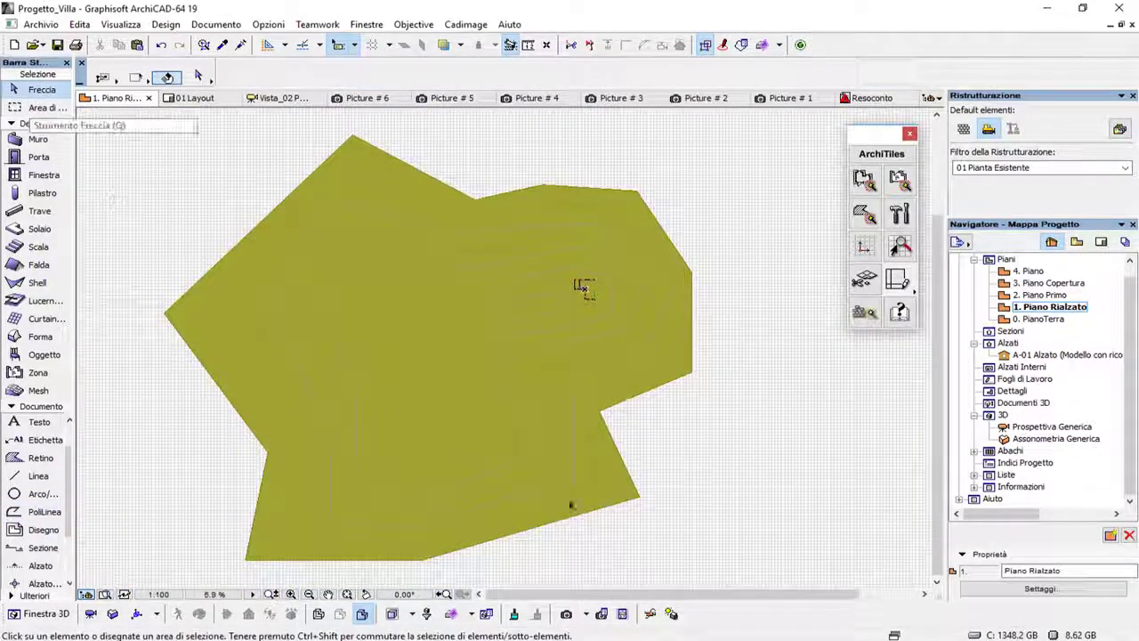
click(622, 512)
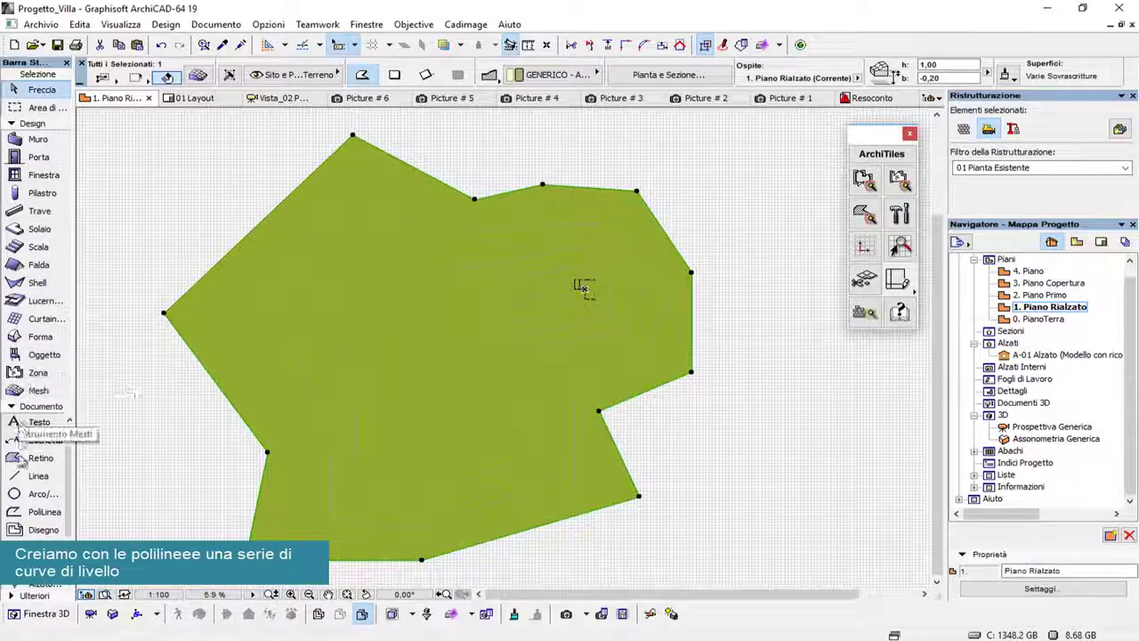
click(29, 393)
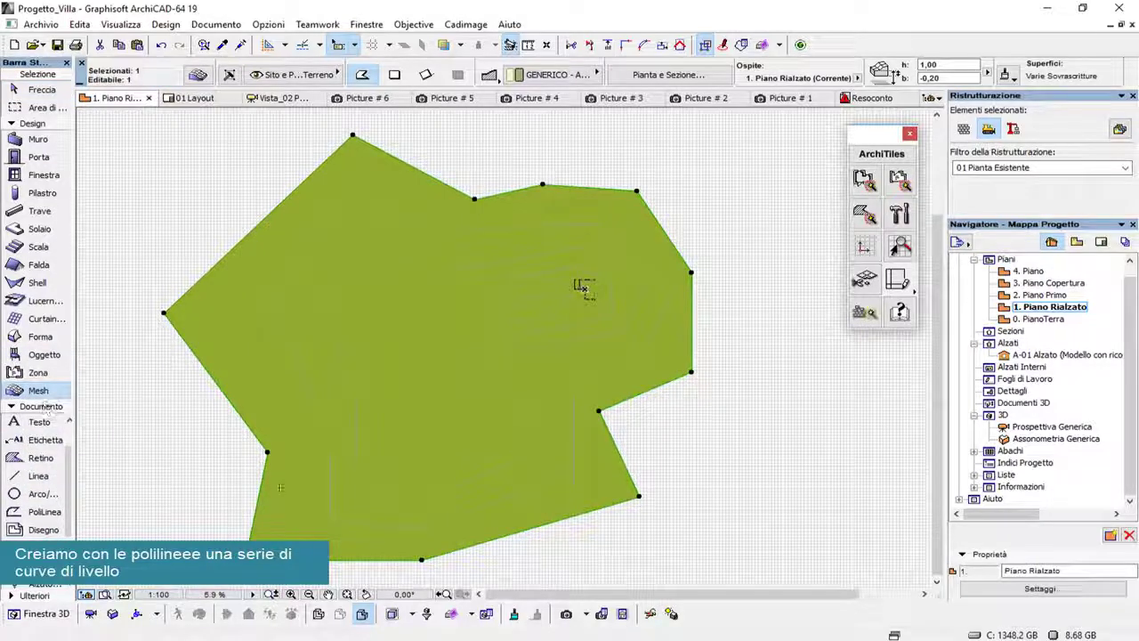
scroll(370, 492, up, 2)
click(370, 544)
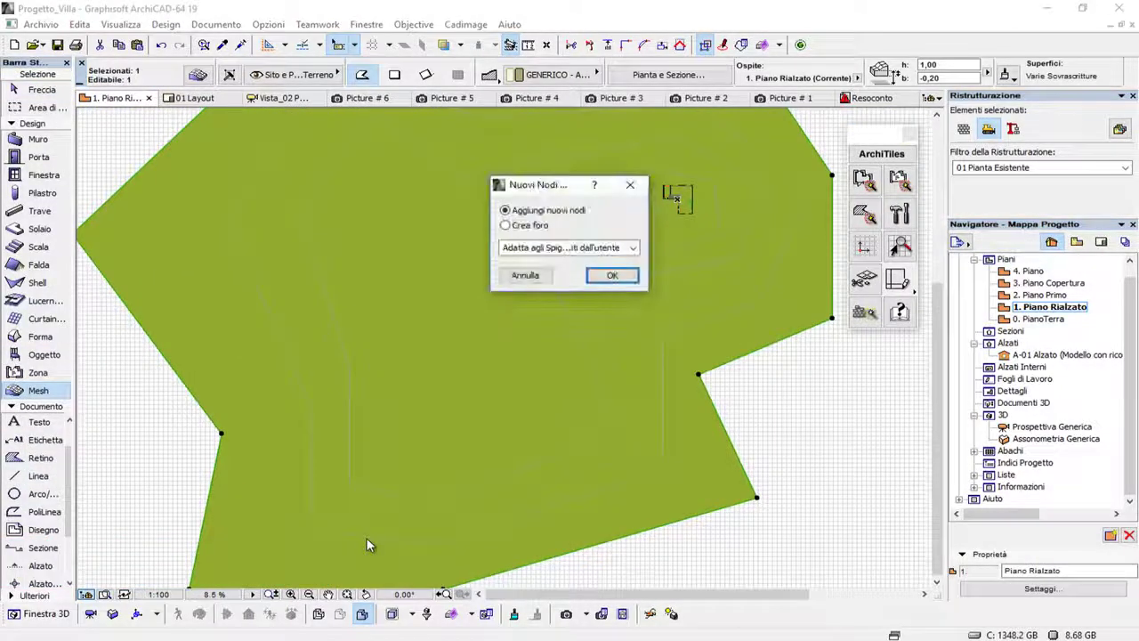
click(591, 277)
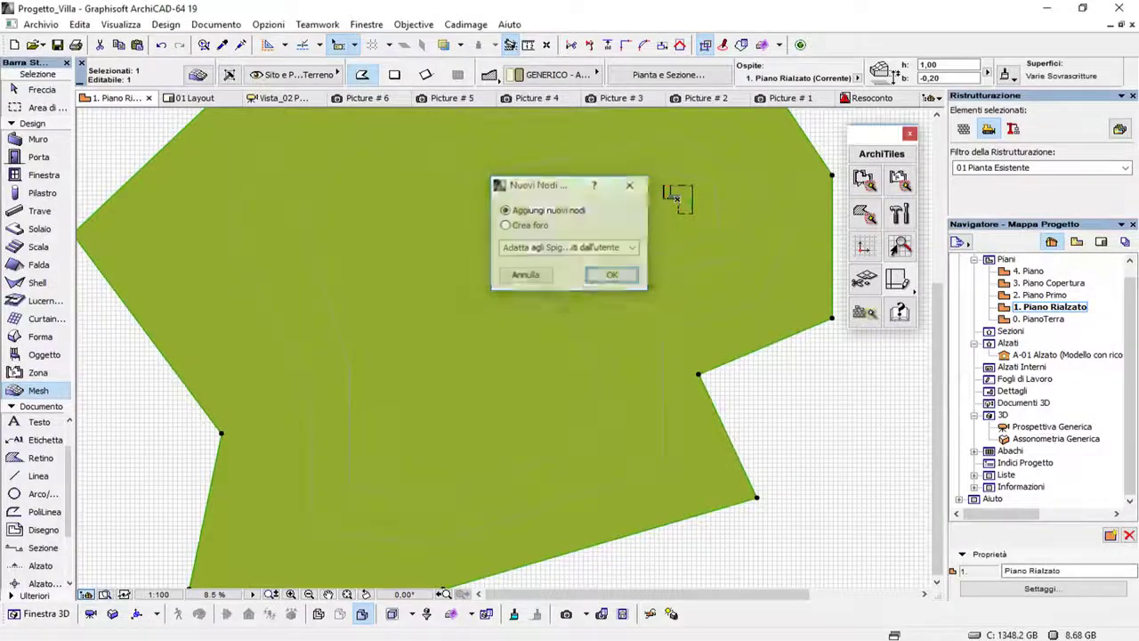
click(400, 496)
click(612, 276)
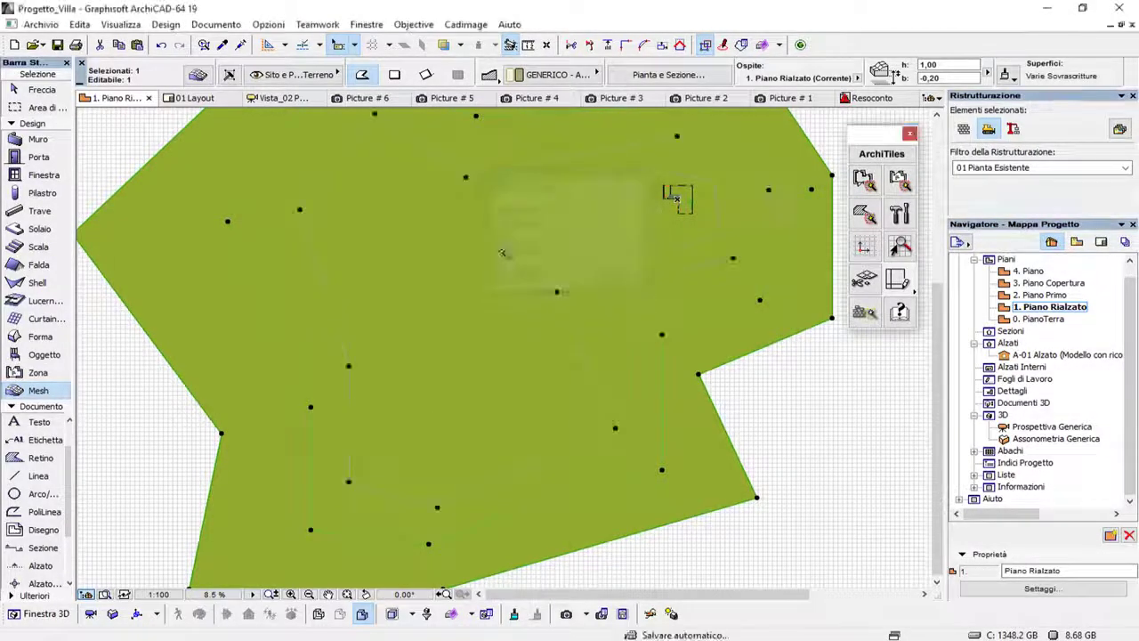
- Add the remaining two contour polylines as new mesh nodes with Aggiungi nuovi nodi
click(599, 261)
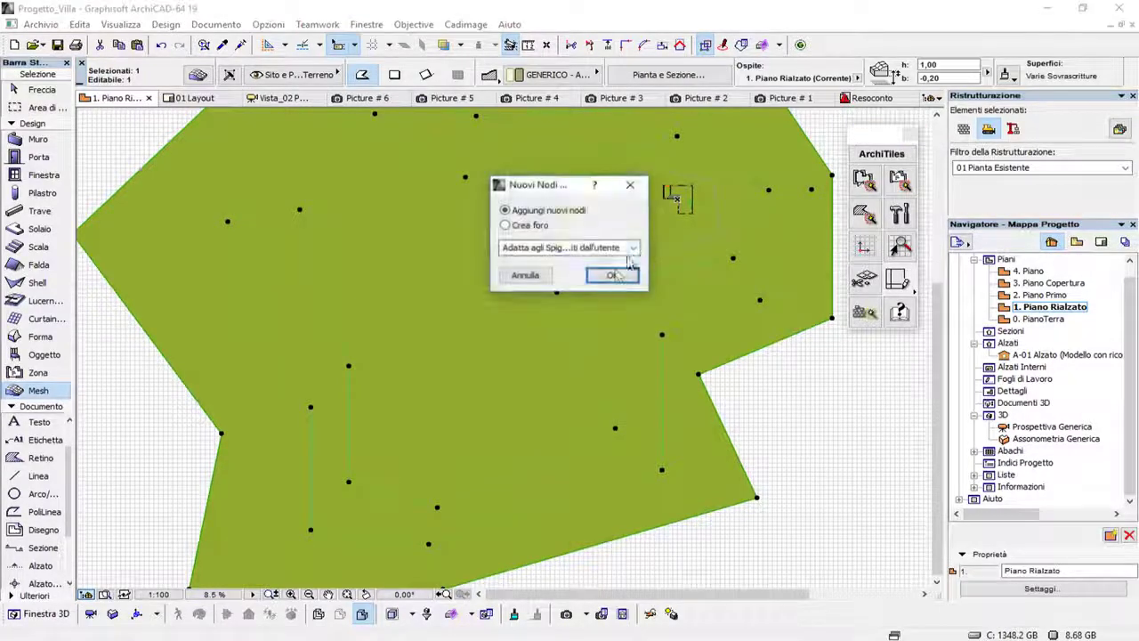
click(611, 274)
click(623, 241)
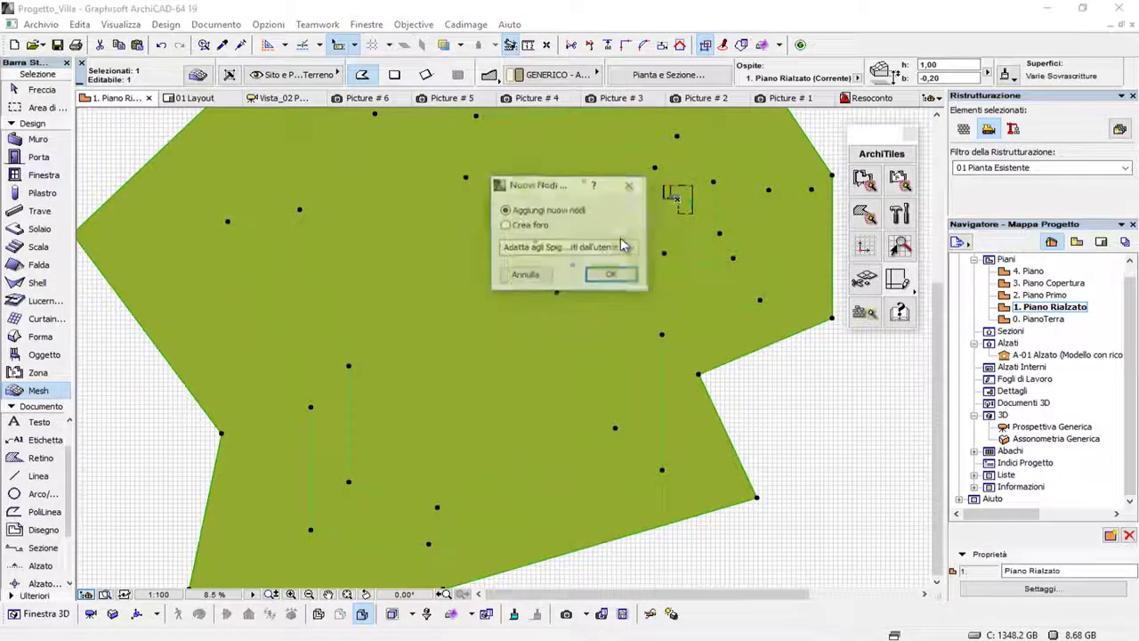
click(610, 271)
middle_drag(593, 307, 533, 364)
scroll(676, 267, up, 2)
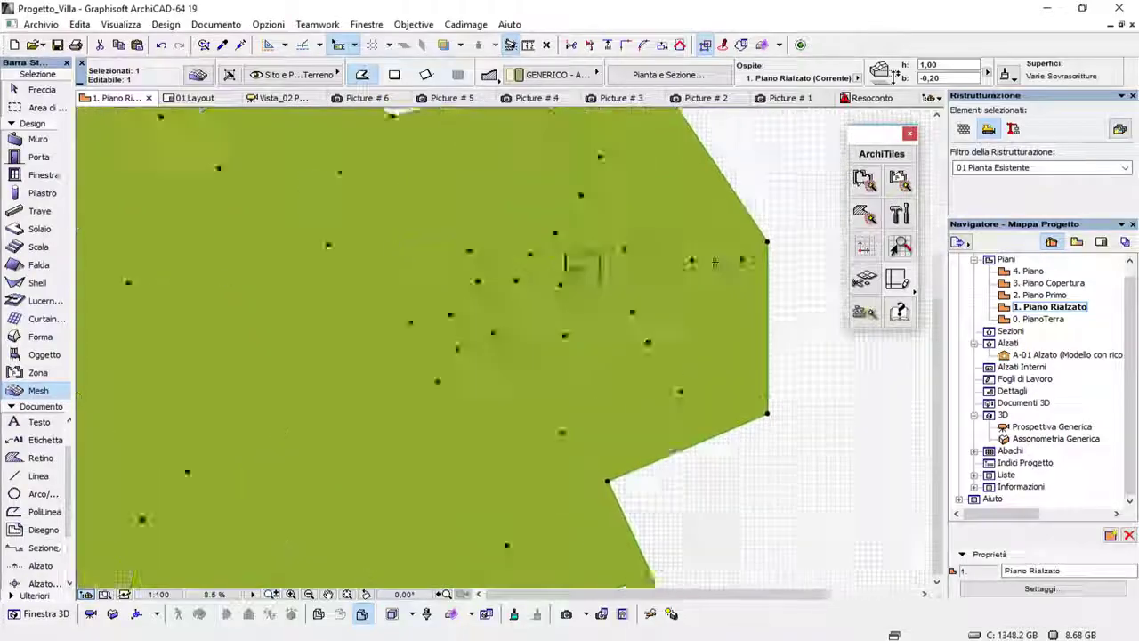
scroll(715, 260, up, 5)
scroll(490, 388, up, 3)
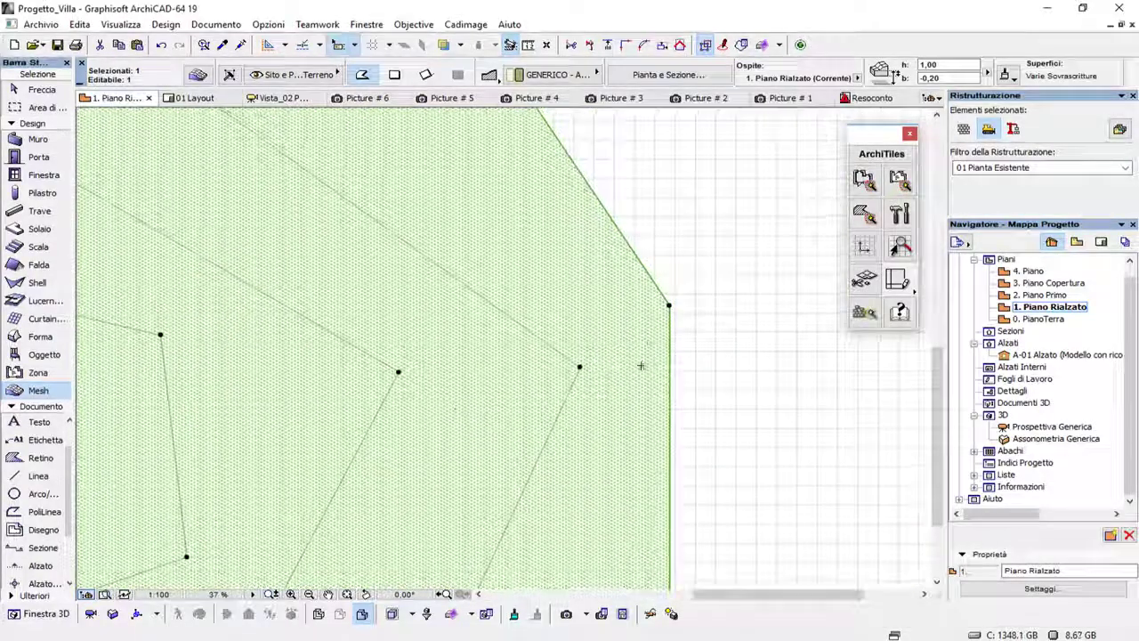
- Open the mesh's settings and set its cut line to a white pen
right_click(711, 192)
click(722, 199)
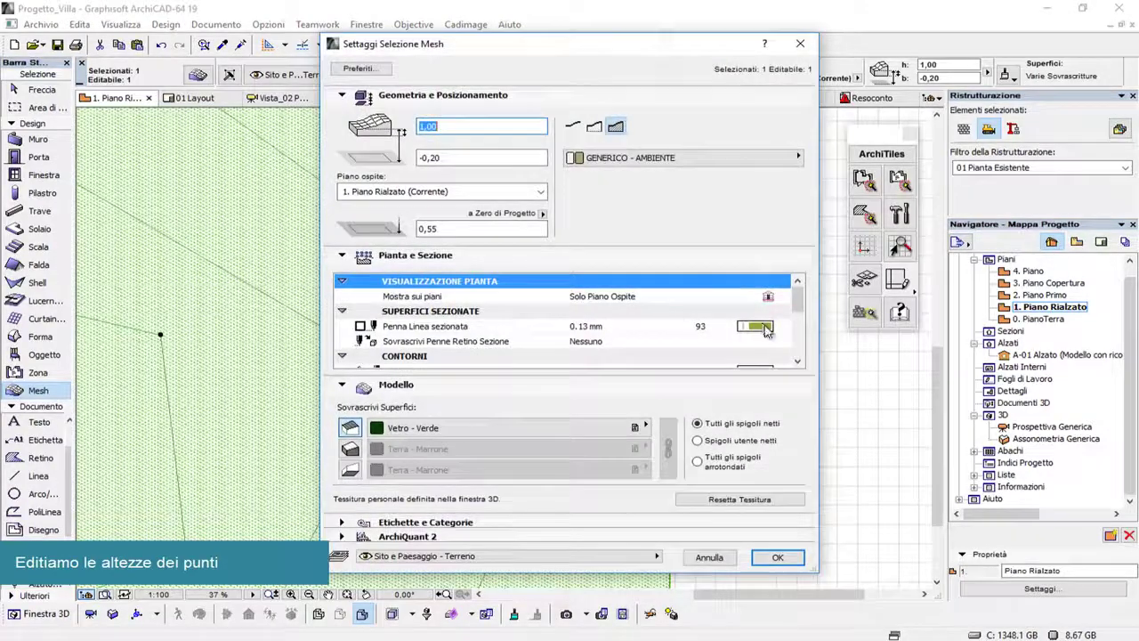
click(759, 327)
click(774, 327)
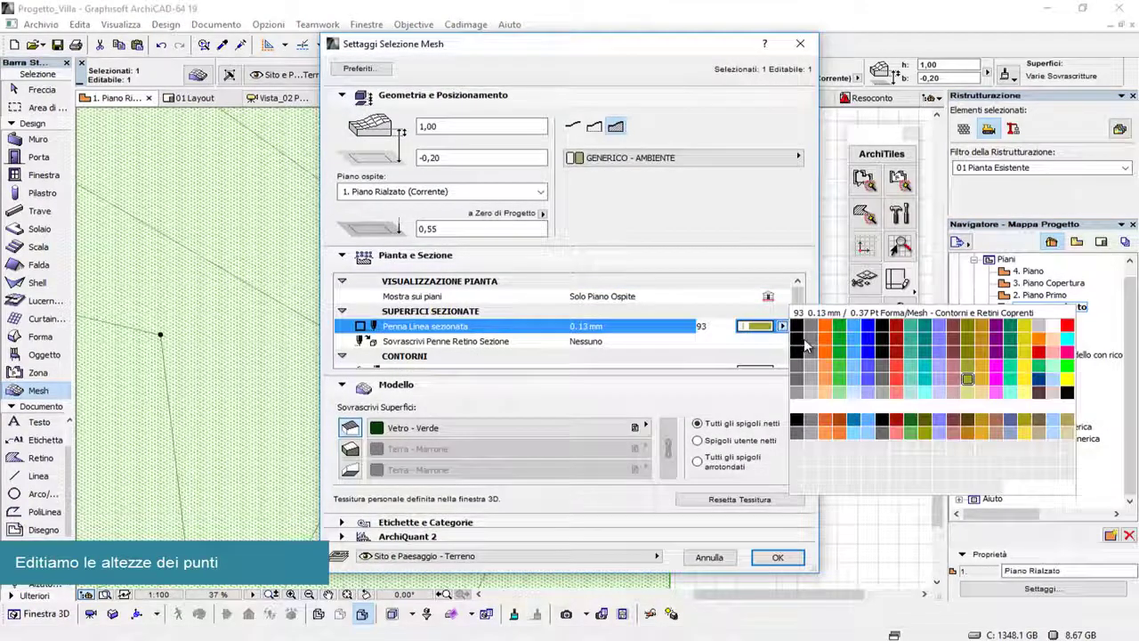
click(1054, 335)
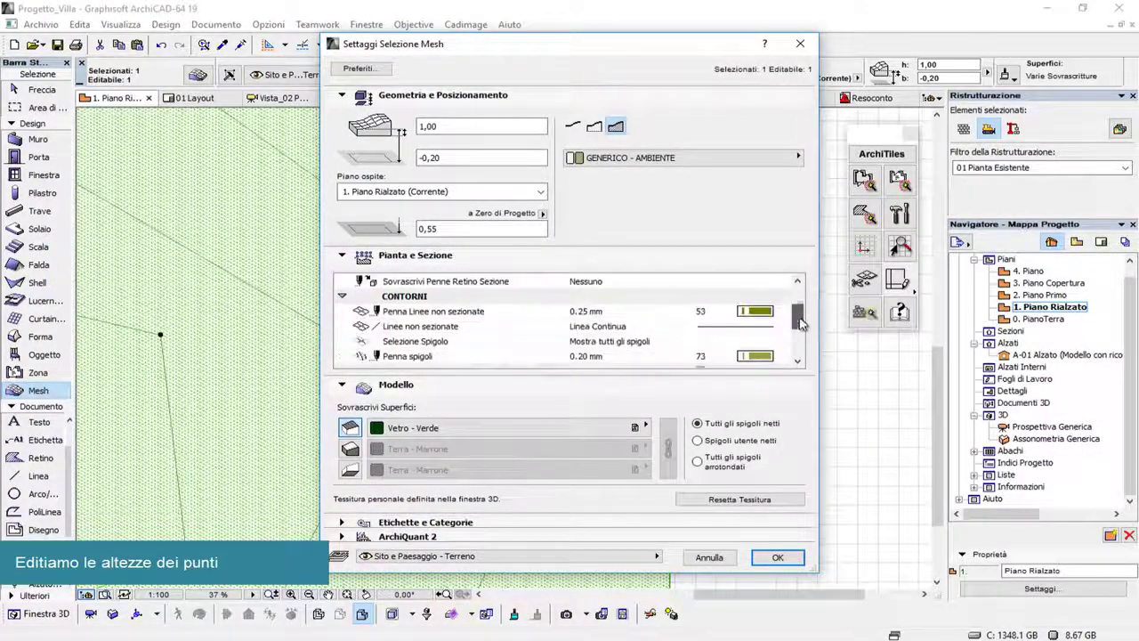
- Set the mesh cover fill to Sfondo and confirm the settings
drag(799, 305, 799, 338)
click(758, 313)
click(761, 319)
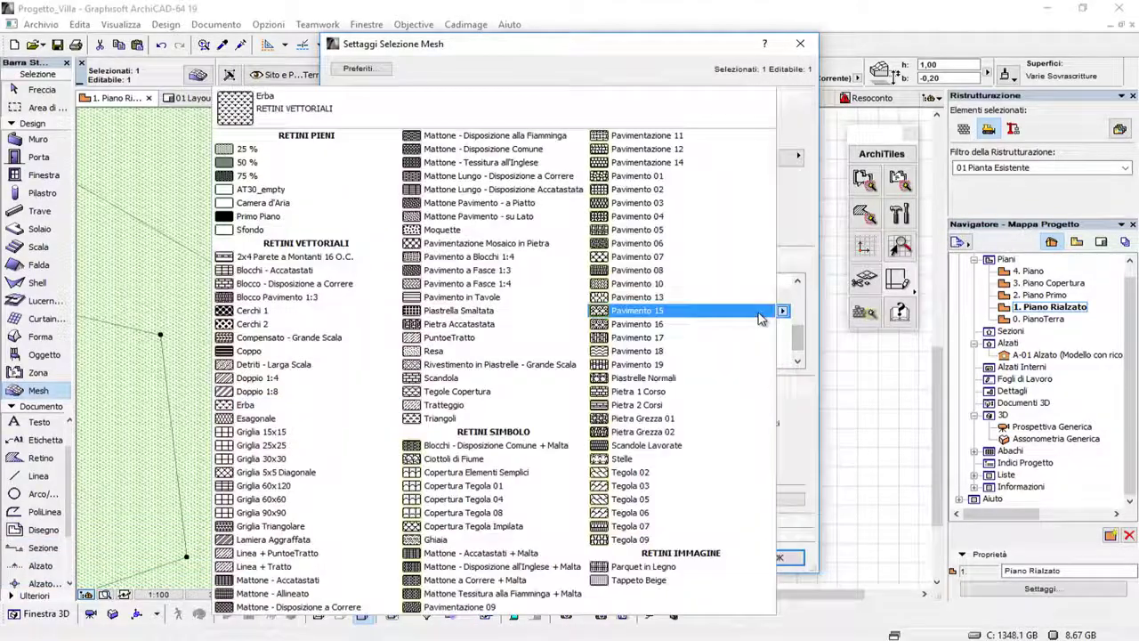
click(293, 224)
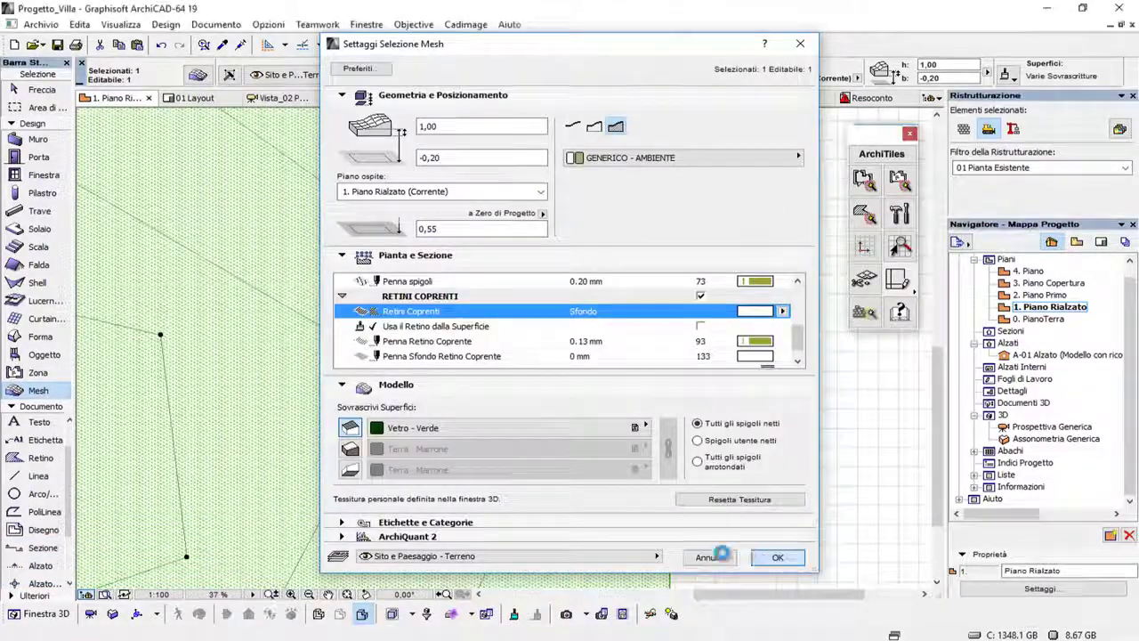
click(776, 557)
scroll(569, 267, down, 2)
scroll(544, 238, down, 1)
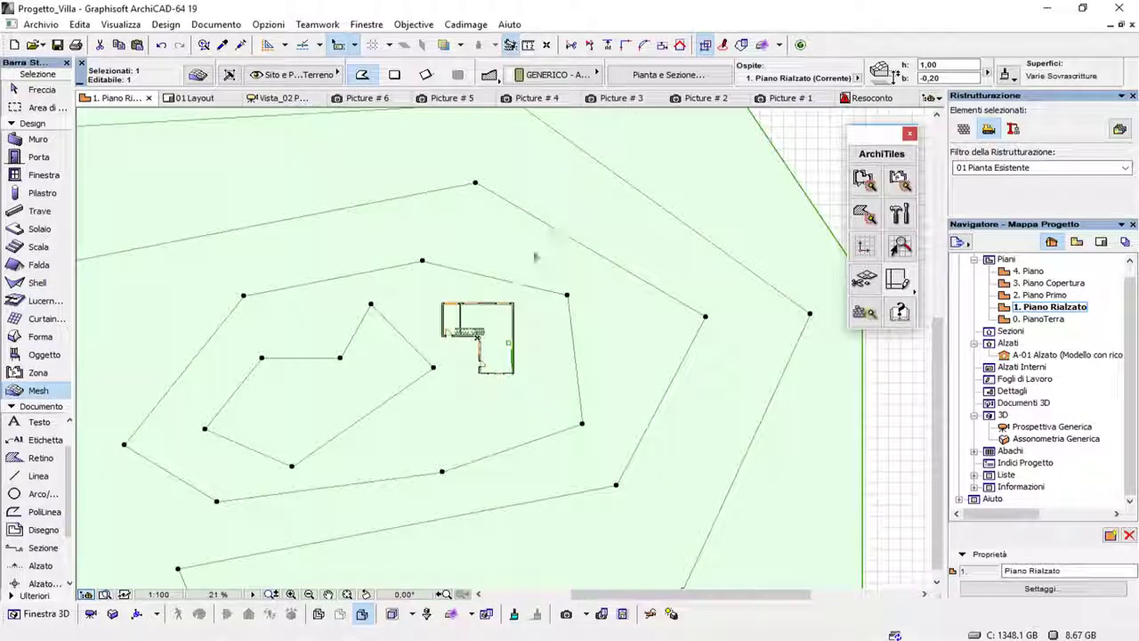
- Zoom out to the whole mesh, reselect it and activate the Mesh tool
scroll(433, 367, down, 2)
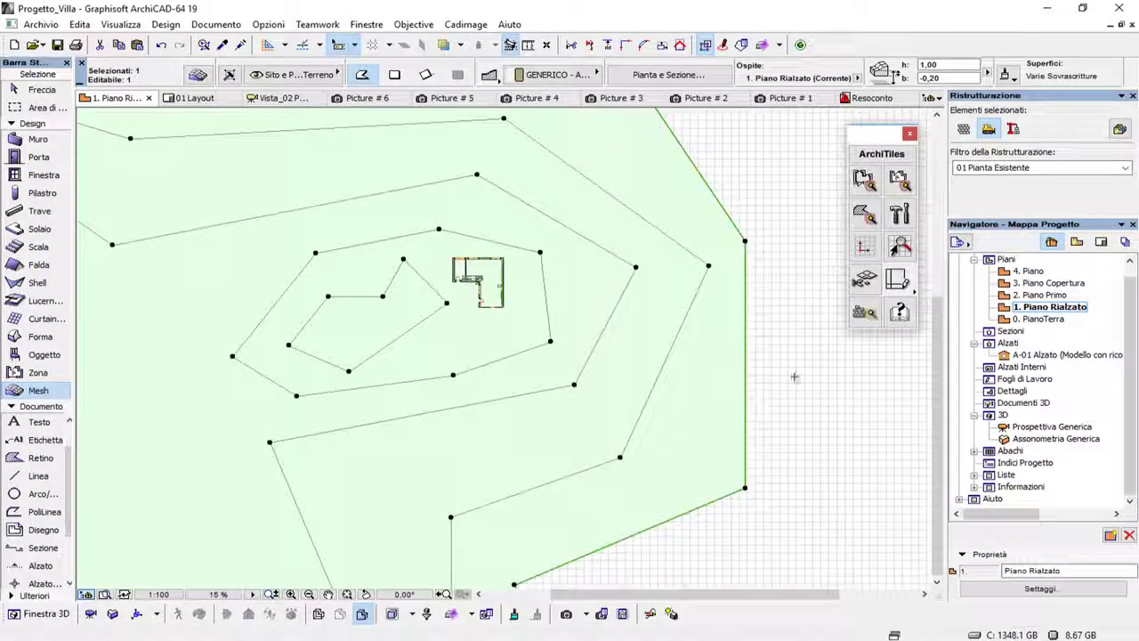
key(Escape)
middle_drag(437, 314, 493, 320)
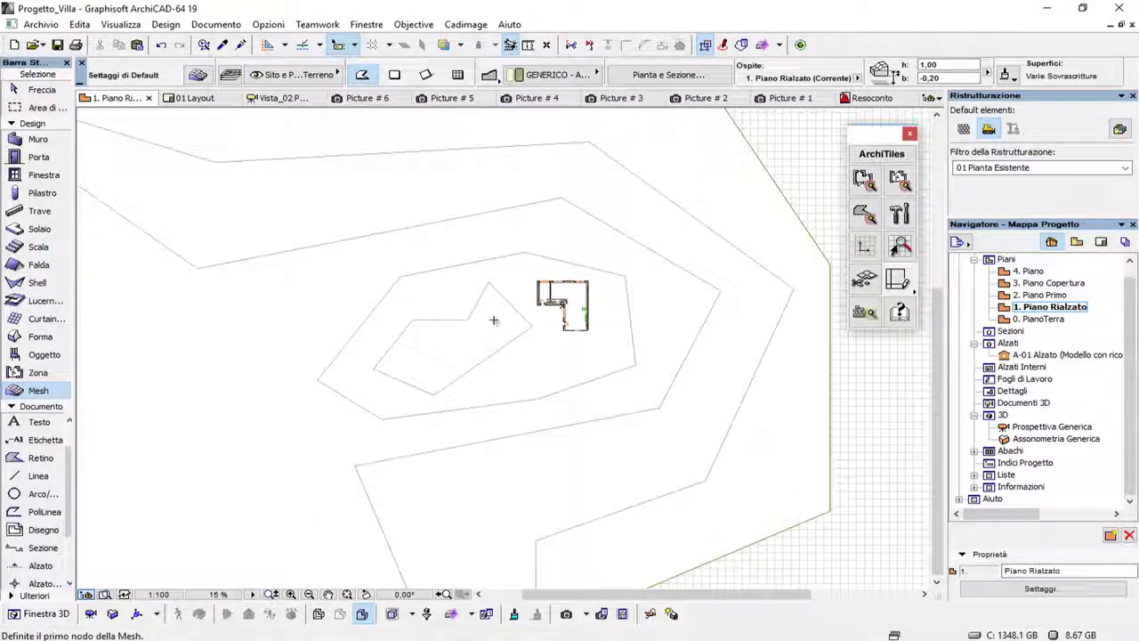
scroll(497, 320, down, 5)
click(40, 89)
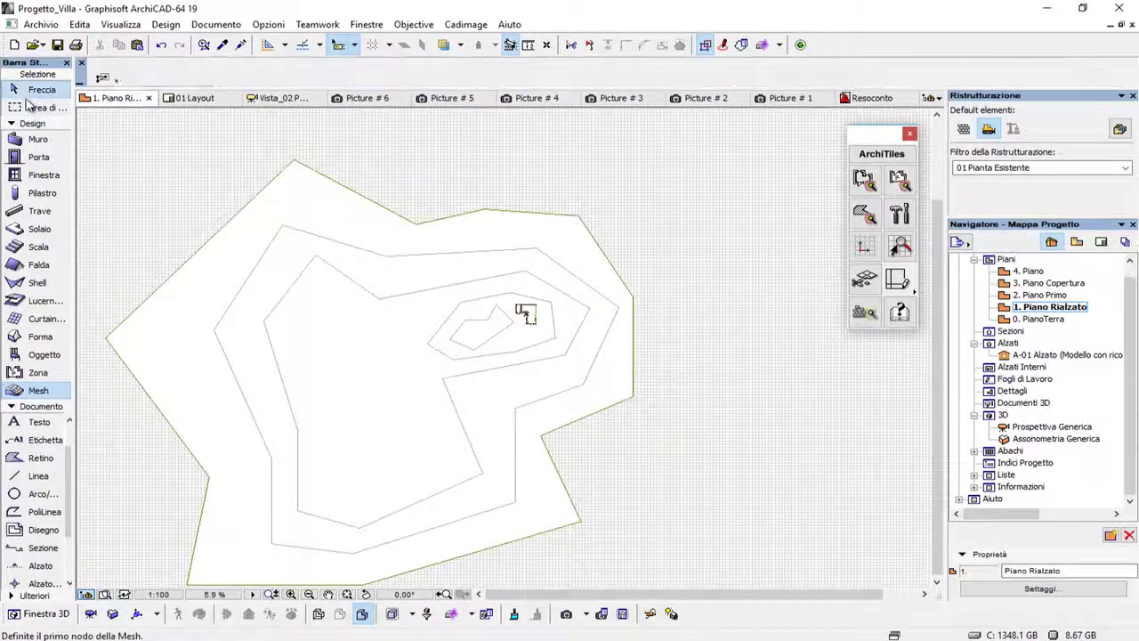
click(233, 320)
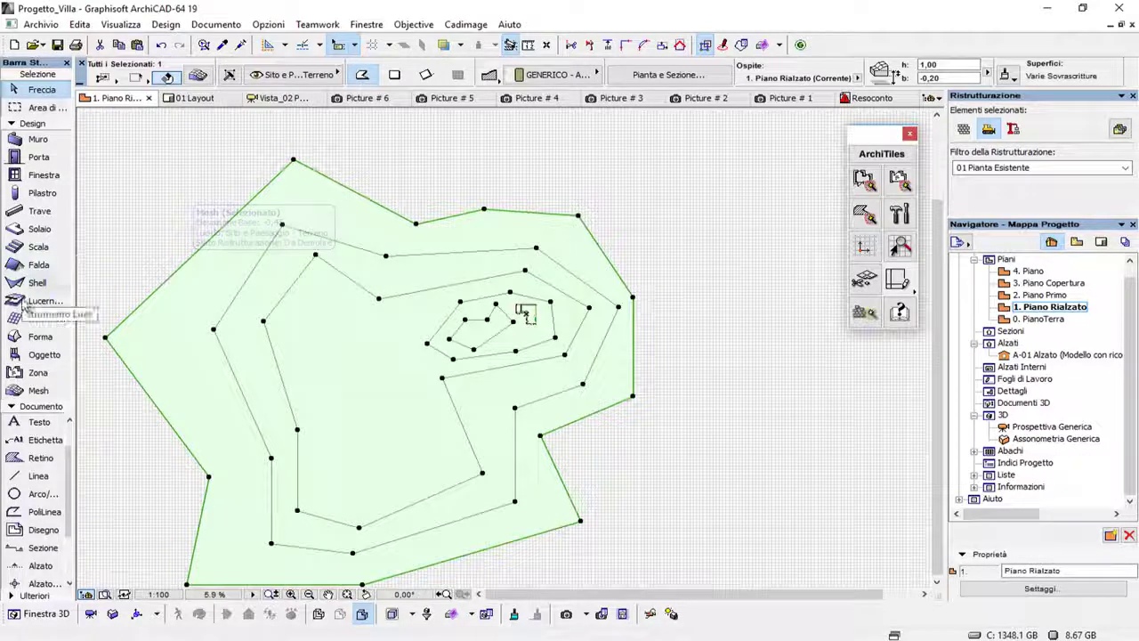
click(35, 392)
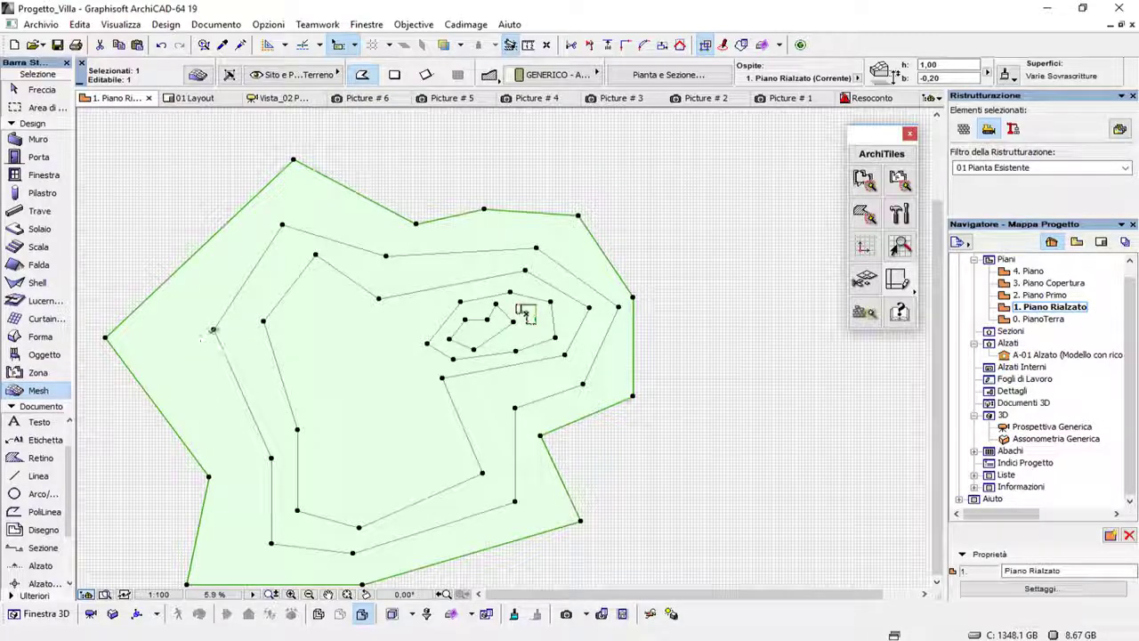
- Set new heights on four contour nodes using Elevate Mesh Point
click(214, 331)
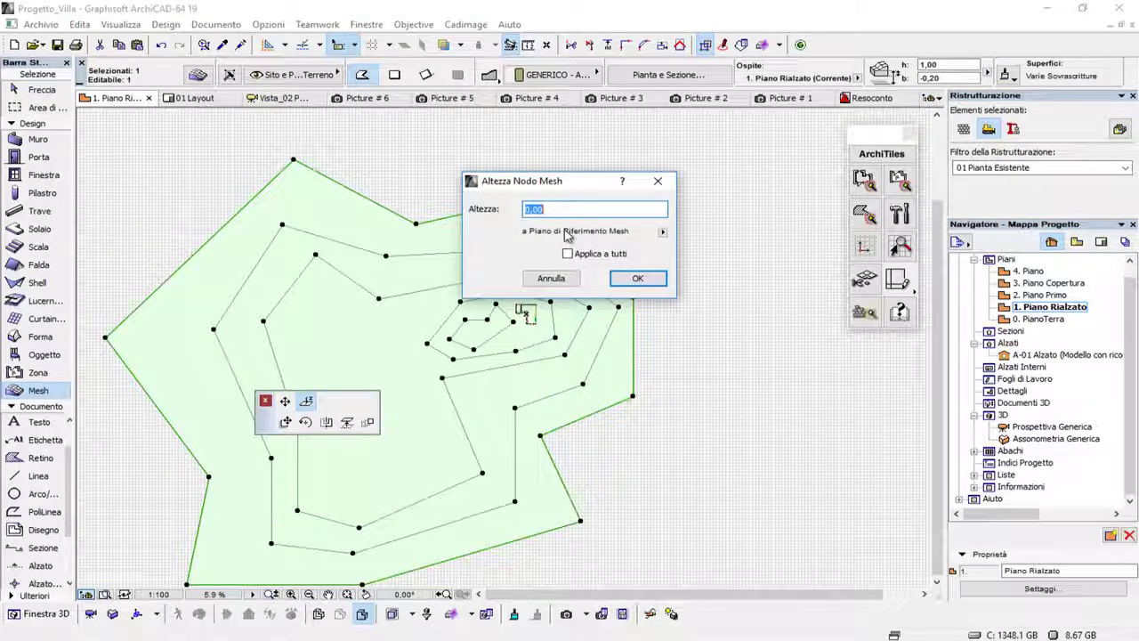
key(Return)
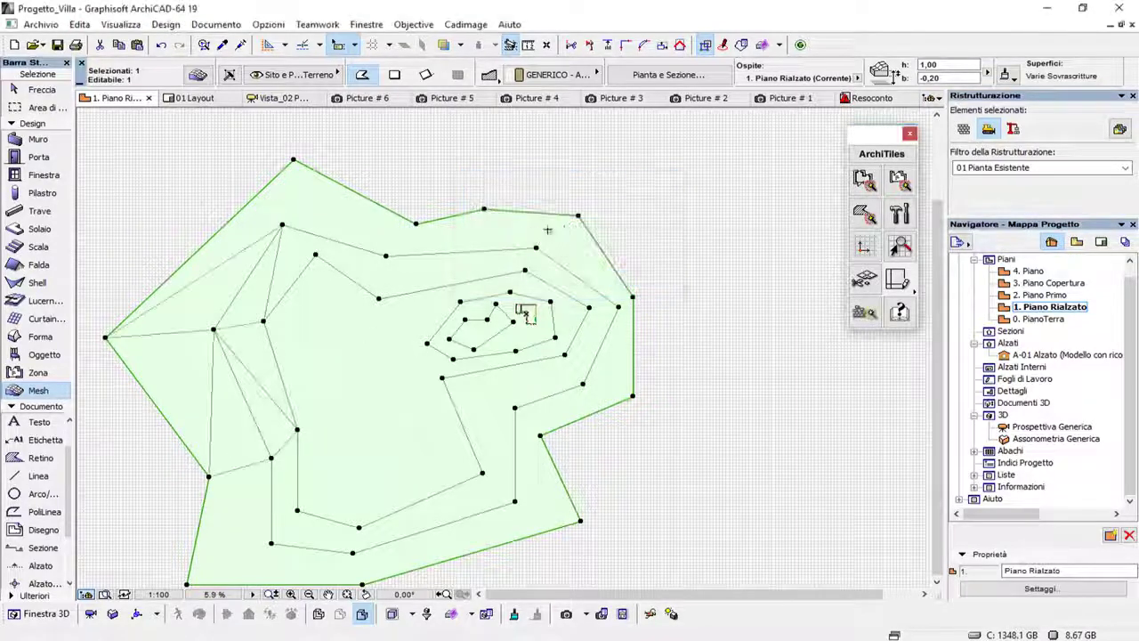
click(283, 225)
text(-,5)
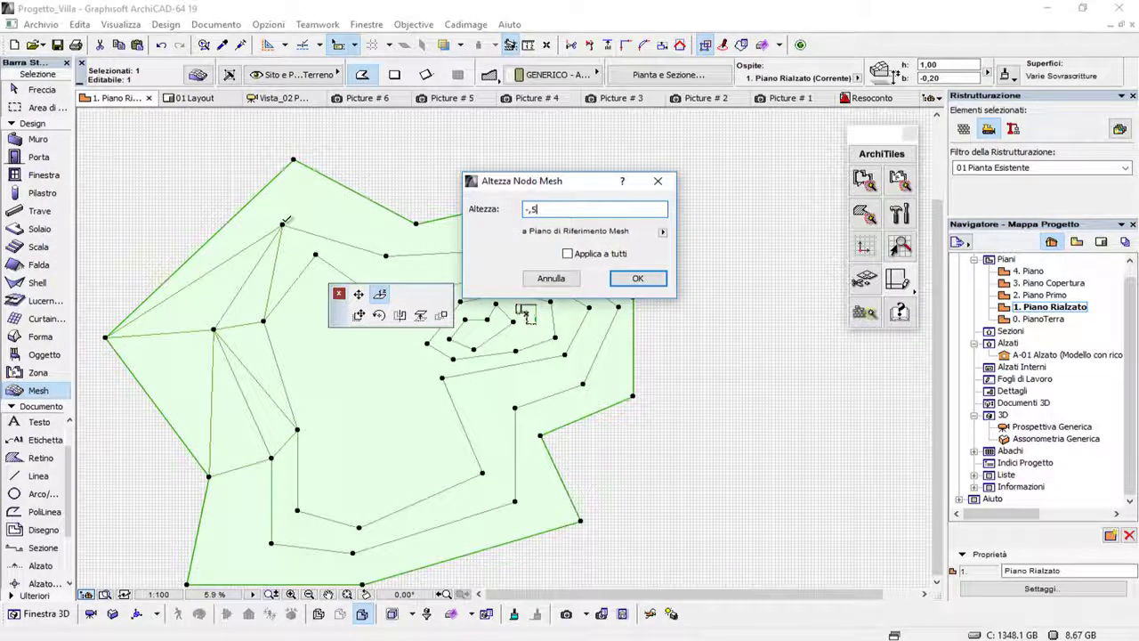
key(Return)
click(378, 298)
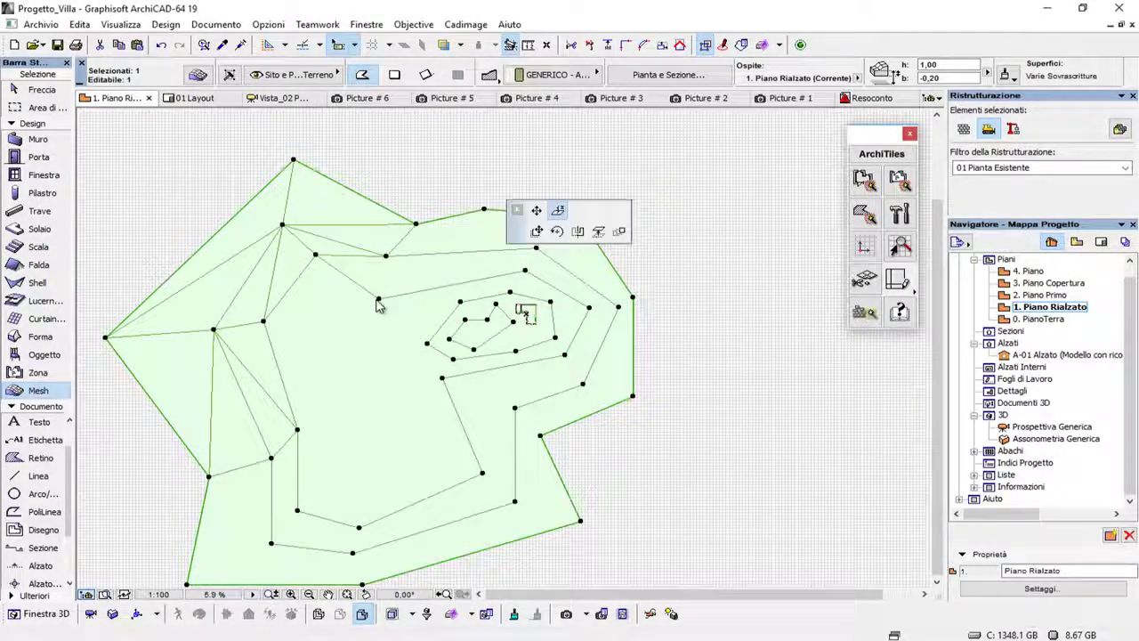
key(Return)
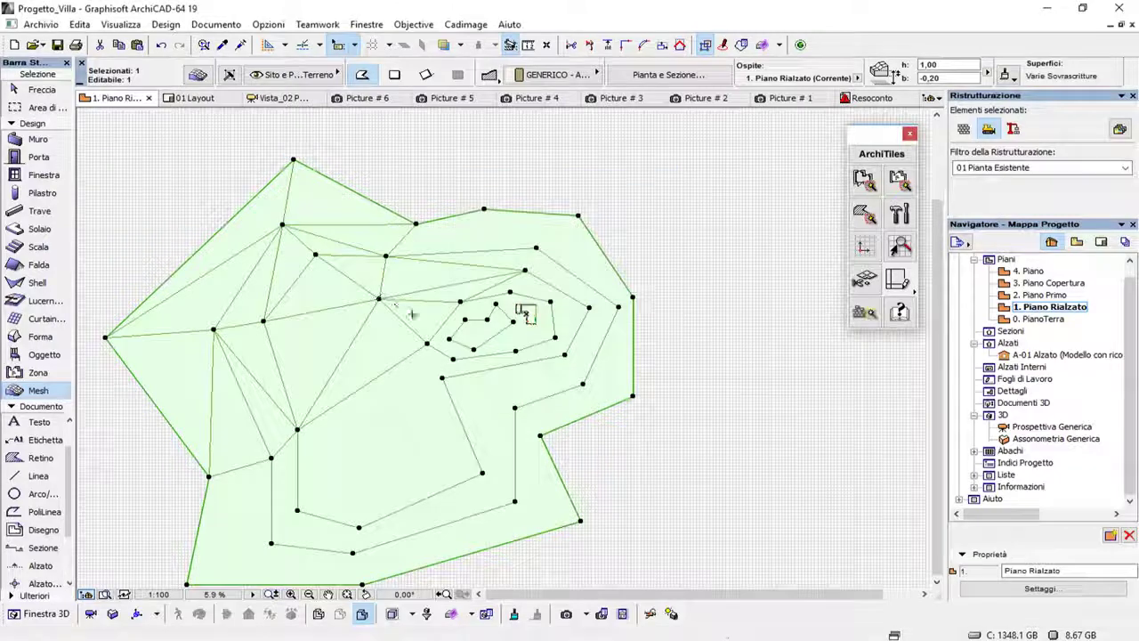
click(536, 246)
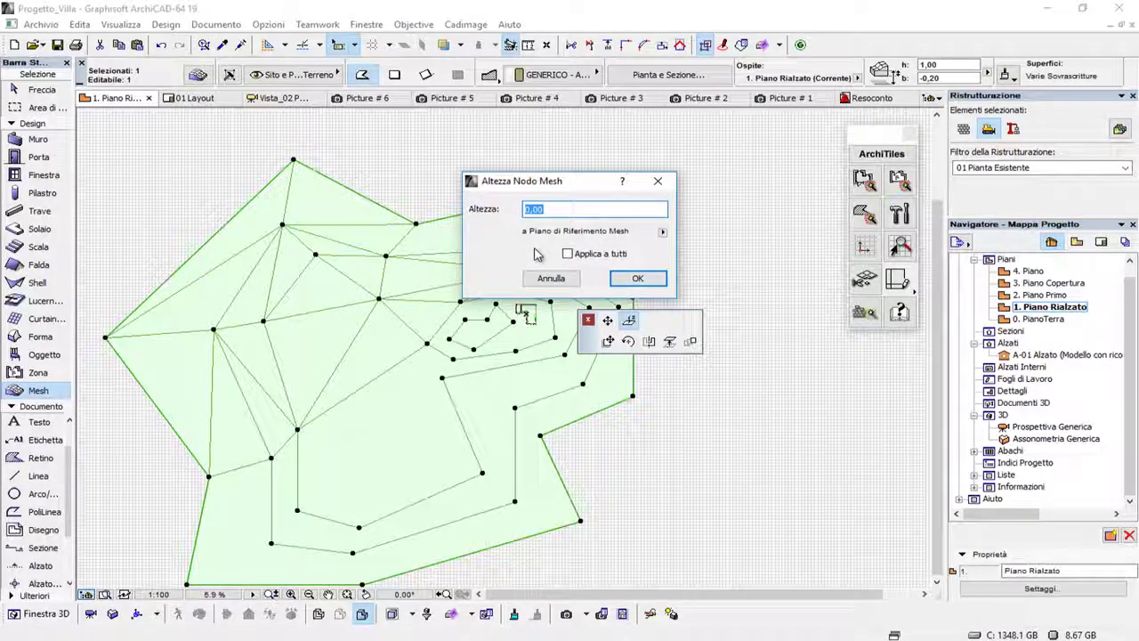
key(Return)
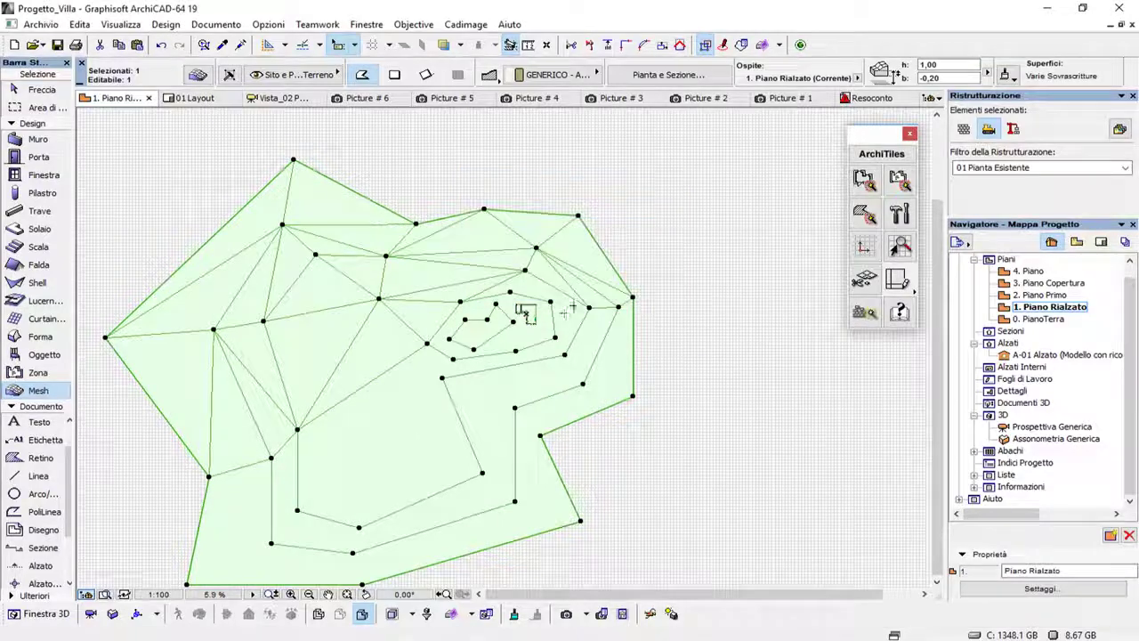
- Set heights on three more nodes (one to 1), then open the Prospettiva Generica view
double_click(566, 356)
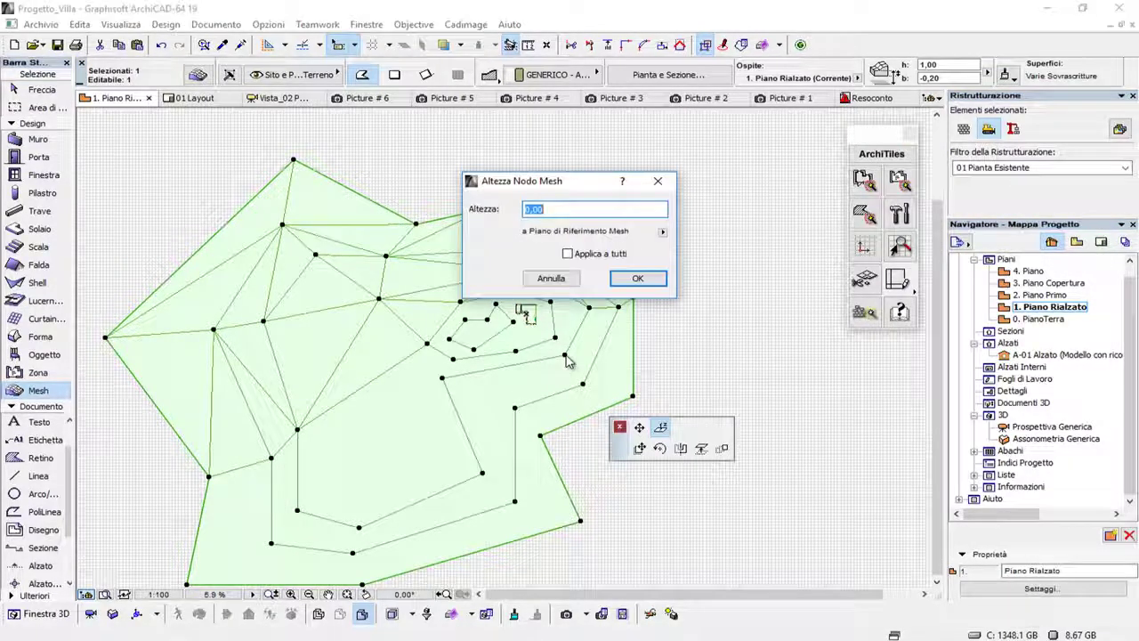
key(Return)
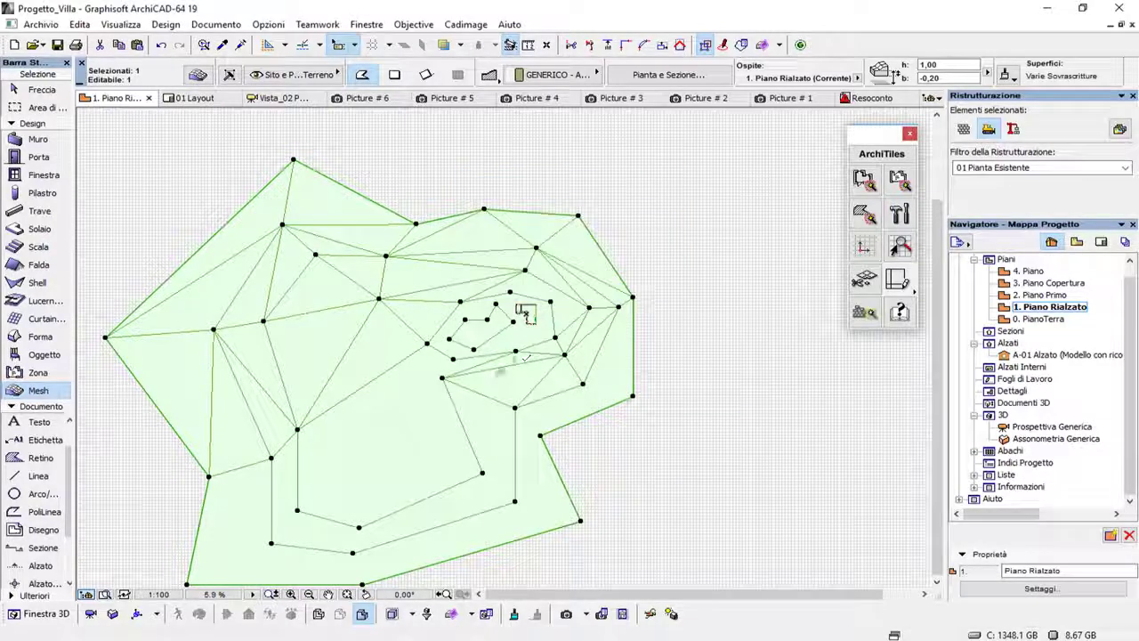
double_click(483, 471)
text(1)
key(Return)
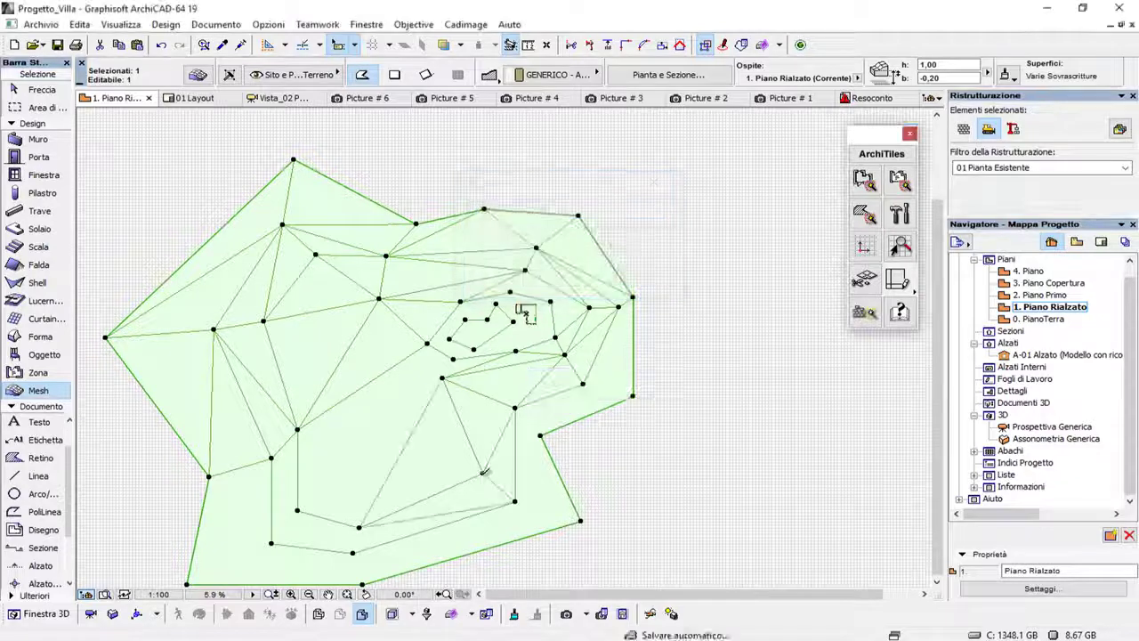
click(428, 342)
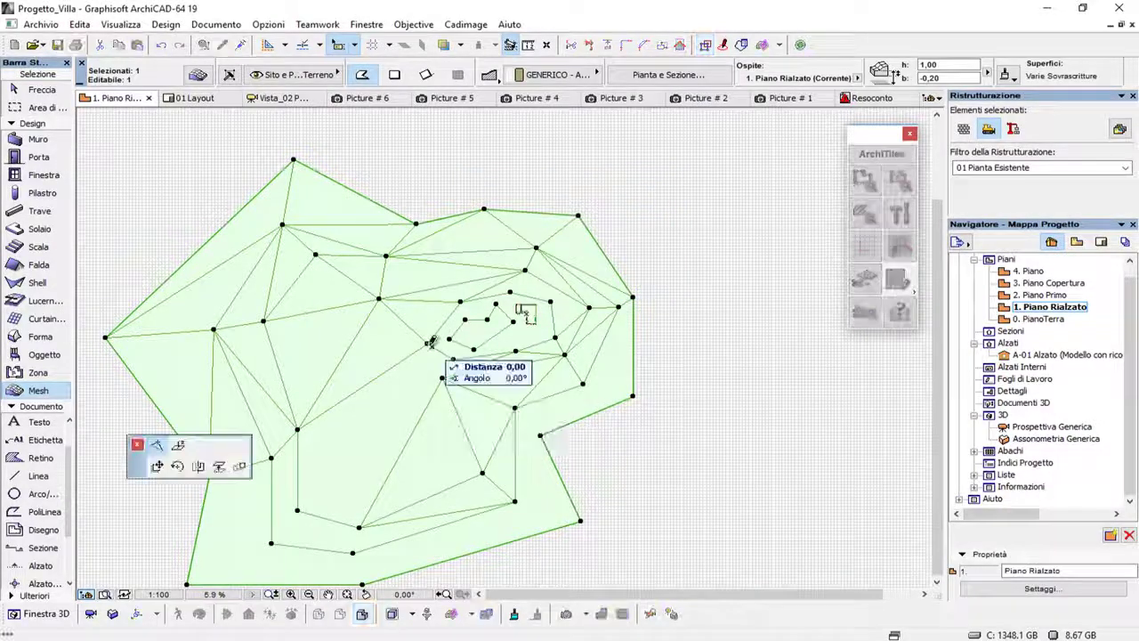
key(Escape)
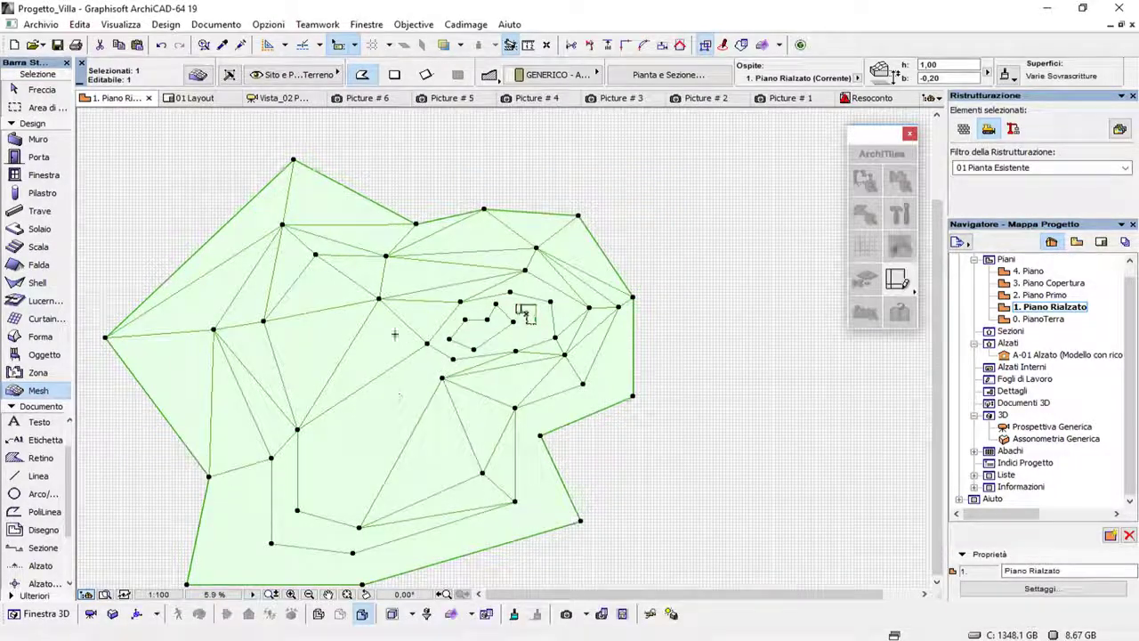
double_click(428, 343)
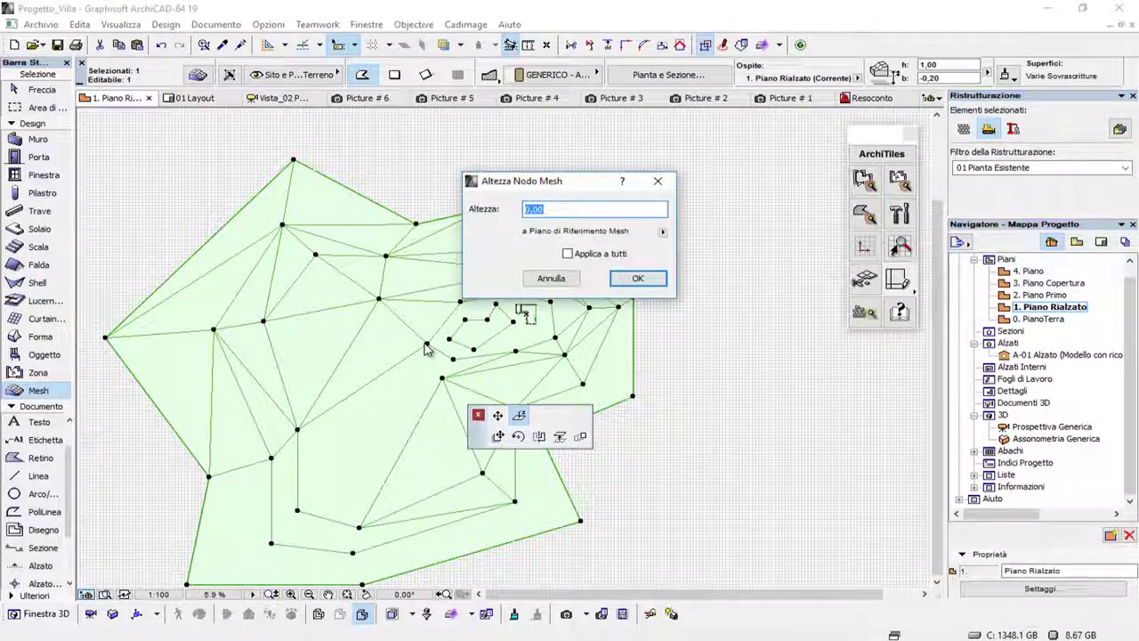
text(-)
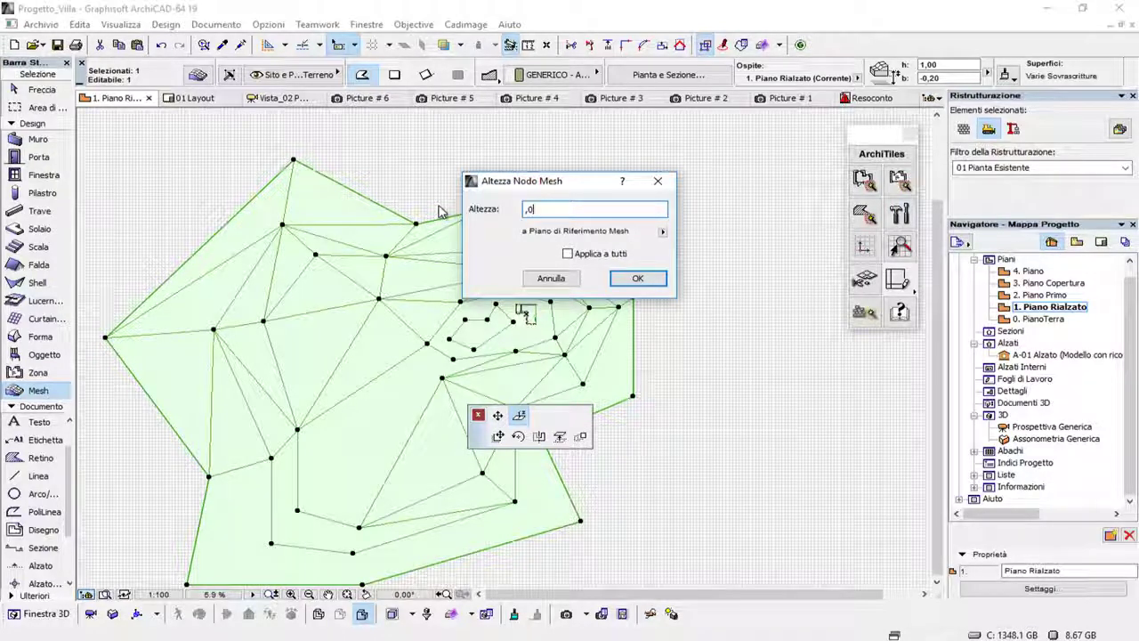
key(Return)
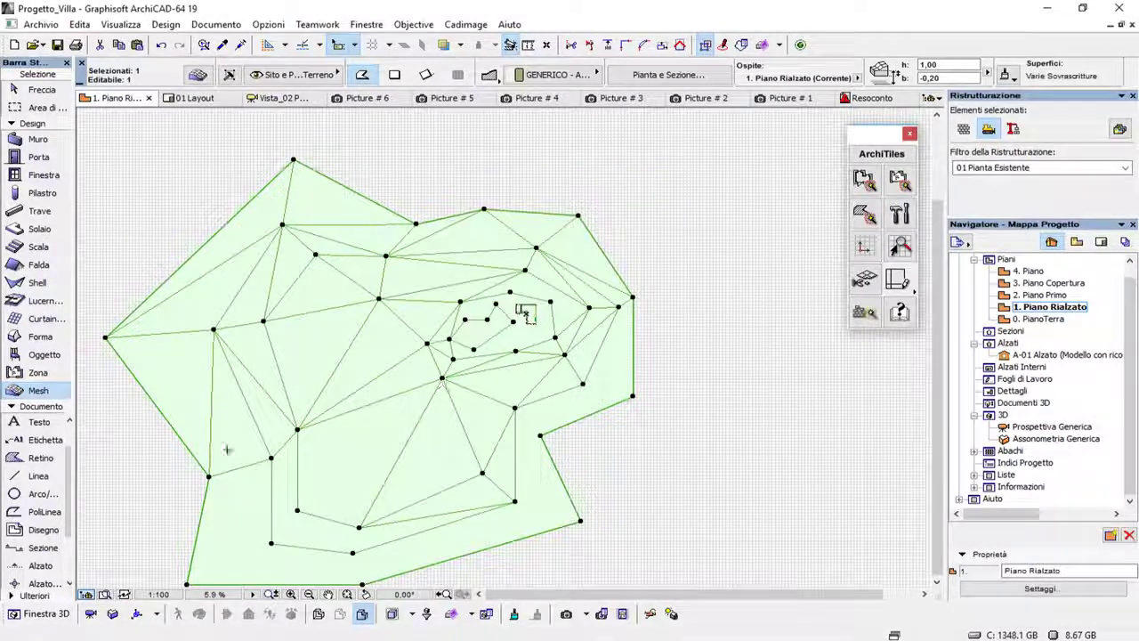
click(109, 614)
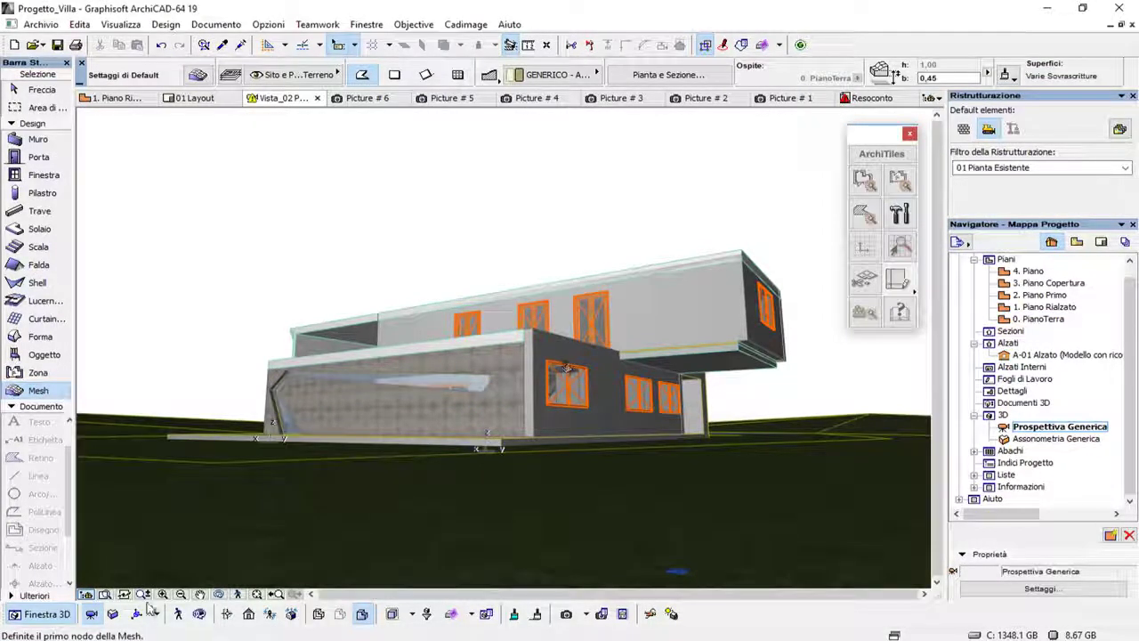
- Orbit the 3D view around the villa to check the sloped terrain, then return to Freccia
click(200, 614)
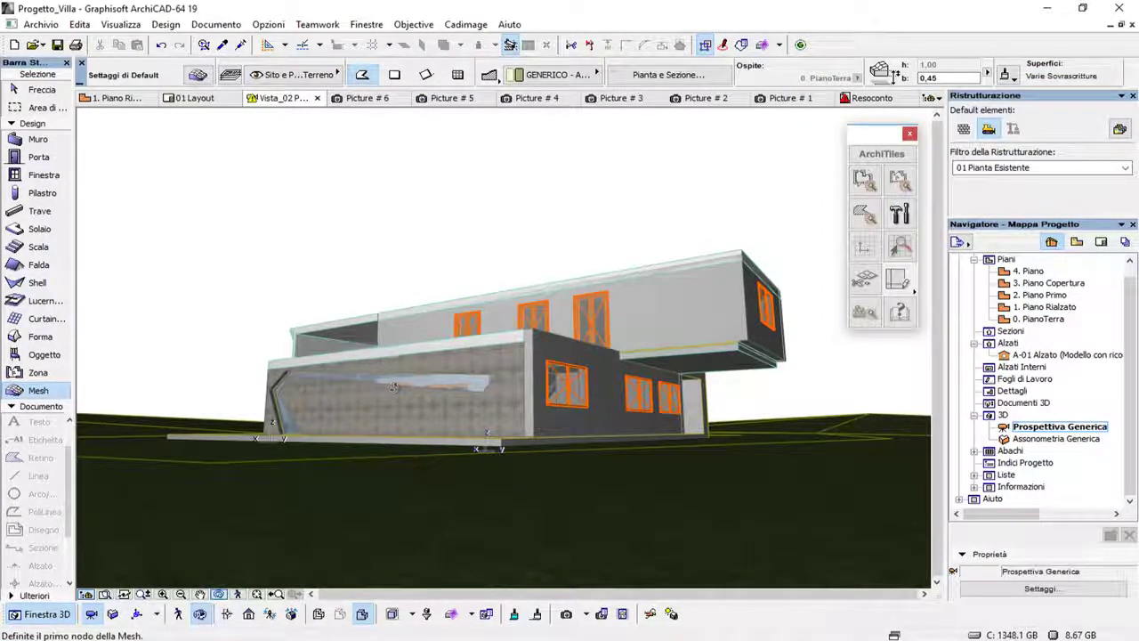
mouse_move(299, 548)
mouse_down()
mouse_move(431, 395)
mouse_move(577, 367)
mouse_move(599, 391)
mouse_move(397, 404)
mouse_move(288, 323)
mouse_move(421, 346)
mouse_up()
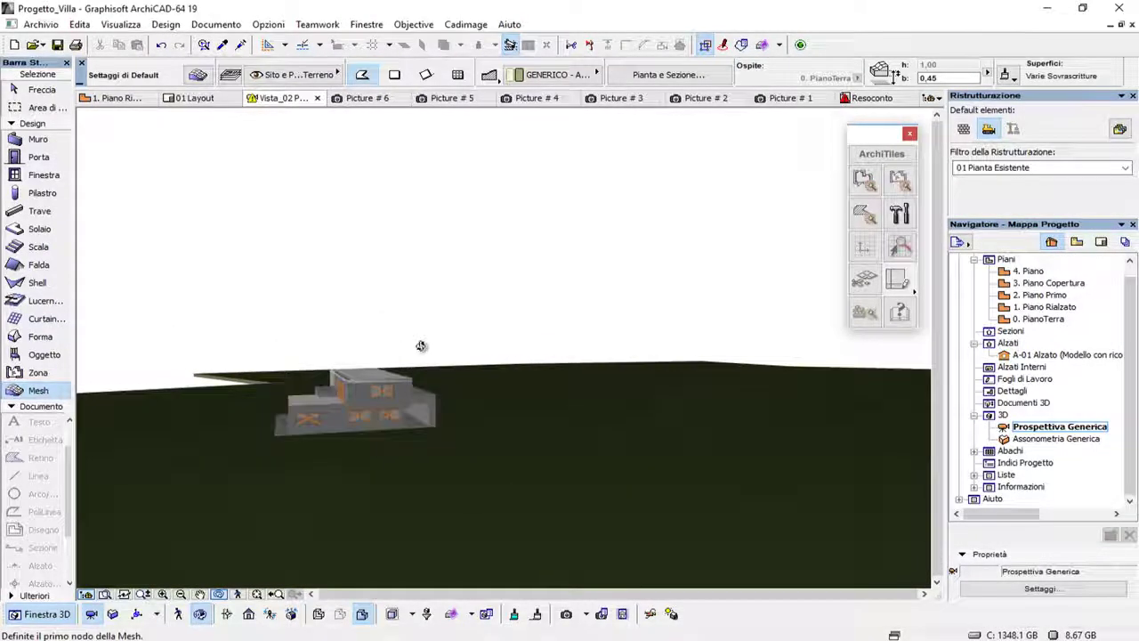
mouse_move(298, 416)
mouse_down()
mouse_move(415, 414)
mouse_move(341, 401)
mouse_move(508, 418)
mouse_move(502, 368)
mouse_move(595, 359)
mouse_move(508, 376)
mouse_move(564, 372)
mouse_move(501, 395)
mouse_move(472, 319)
mouse_up()
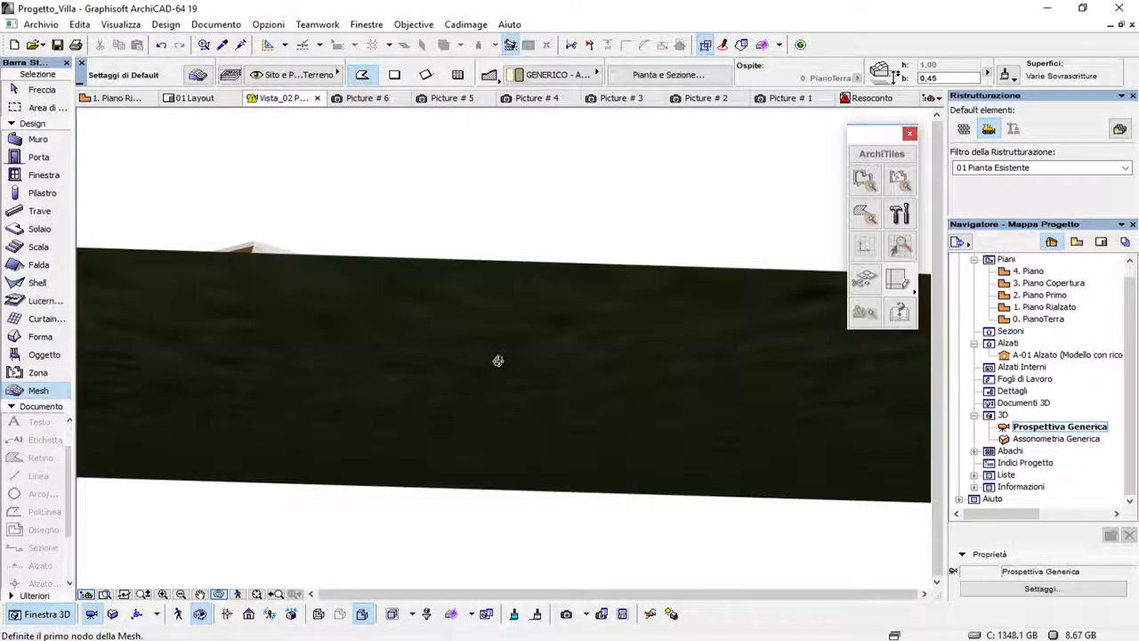
drag(498, 361, 442, 339)
scroll(443, 339, up, 2)
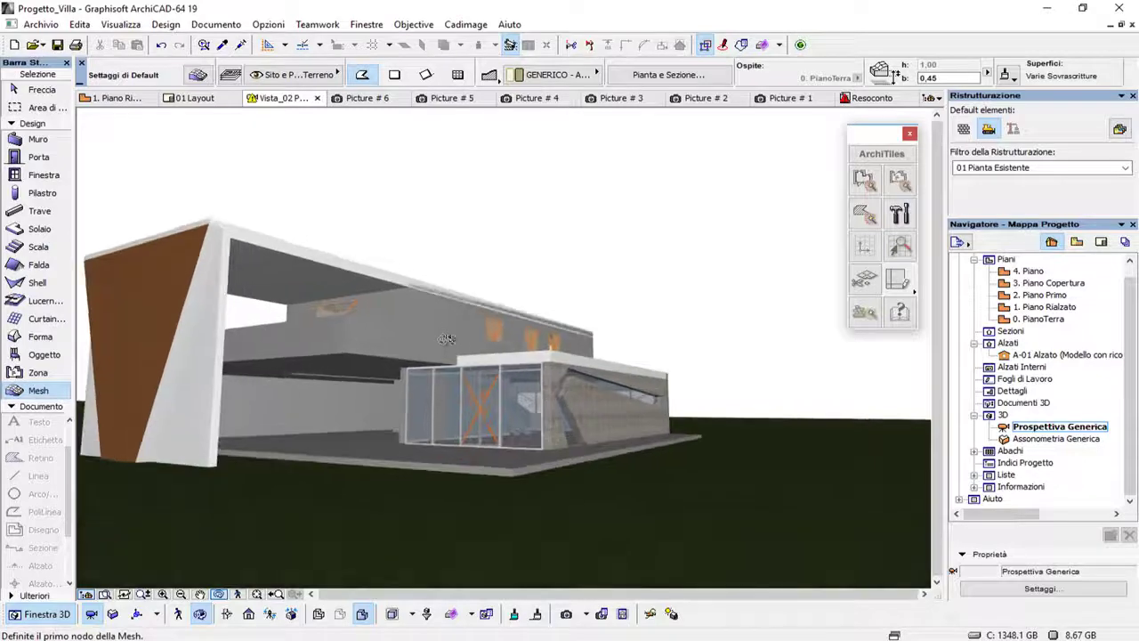
scroll(504, 340, down, 2)
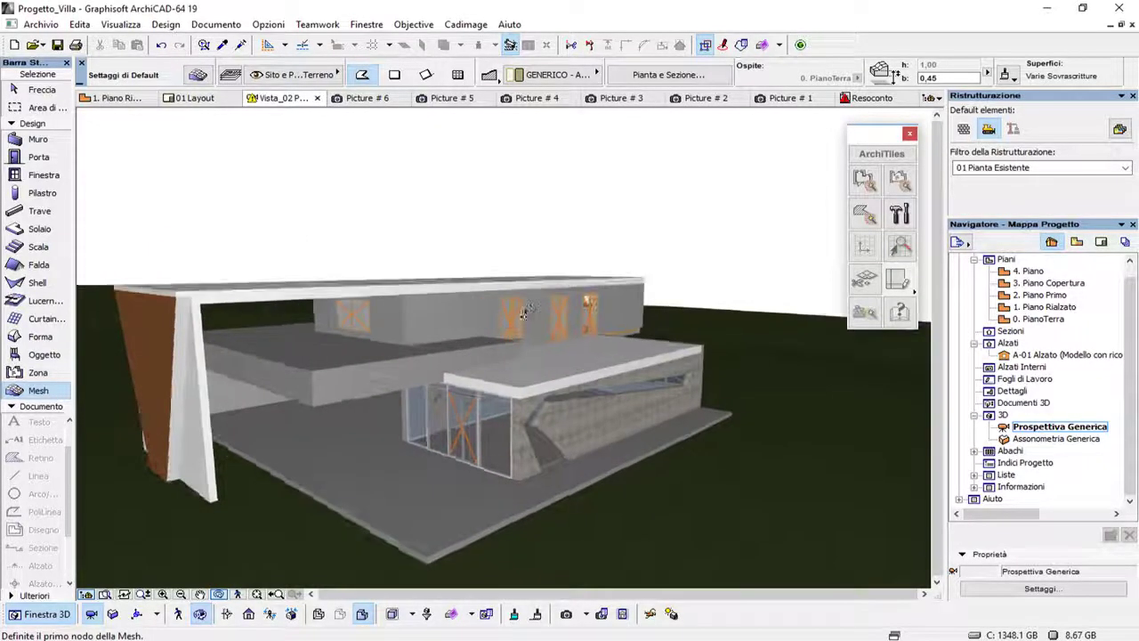
drag(504, 341, 546, 351)
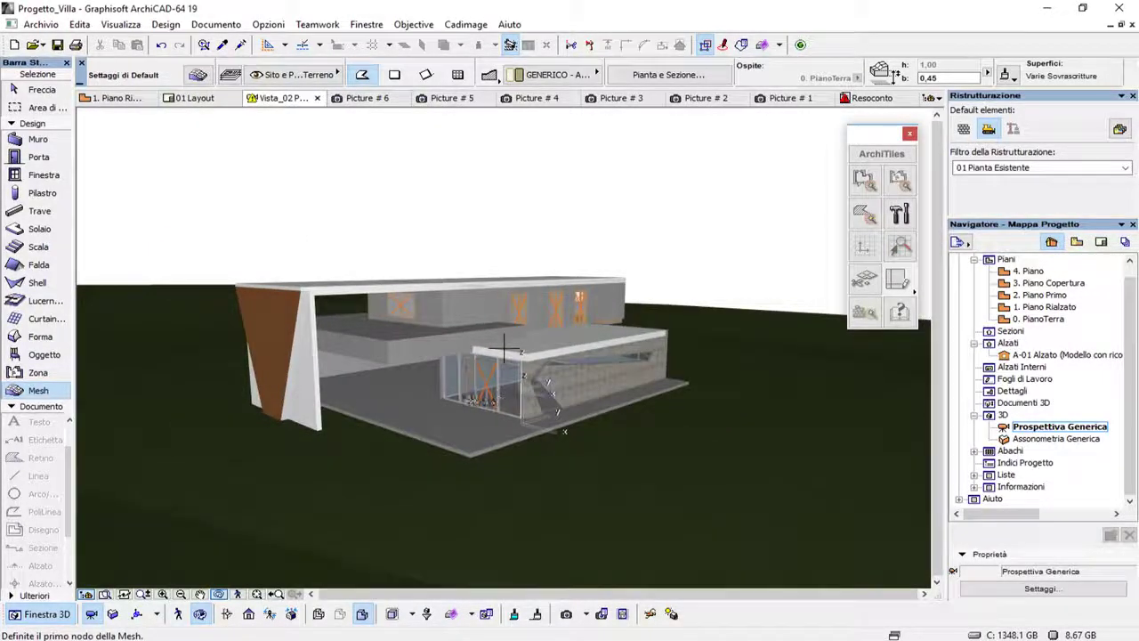
mouse_move(504, 347)
shift+middle_down()
mouse_move(469, 378)
mouse_move(459, 372)
mouse_move(520, 358)
shift+middle_up()
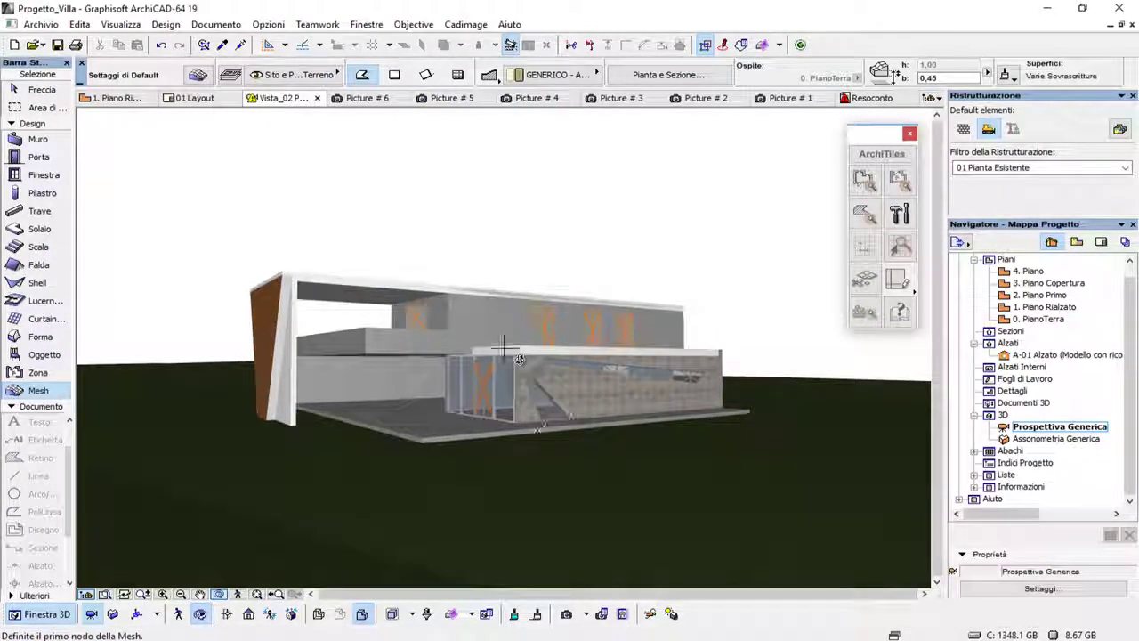
key(Escape)
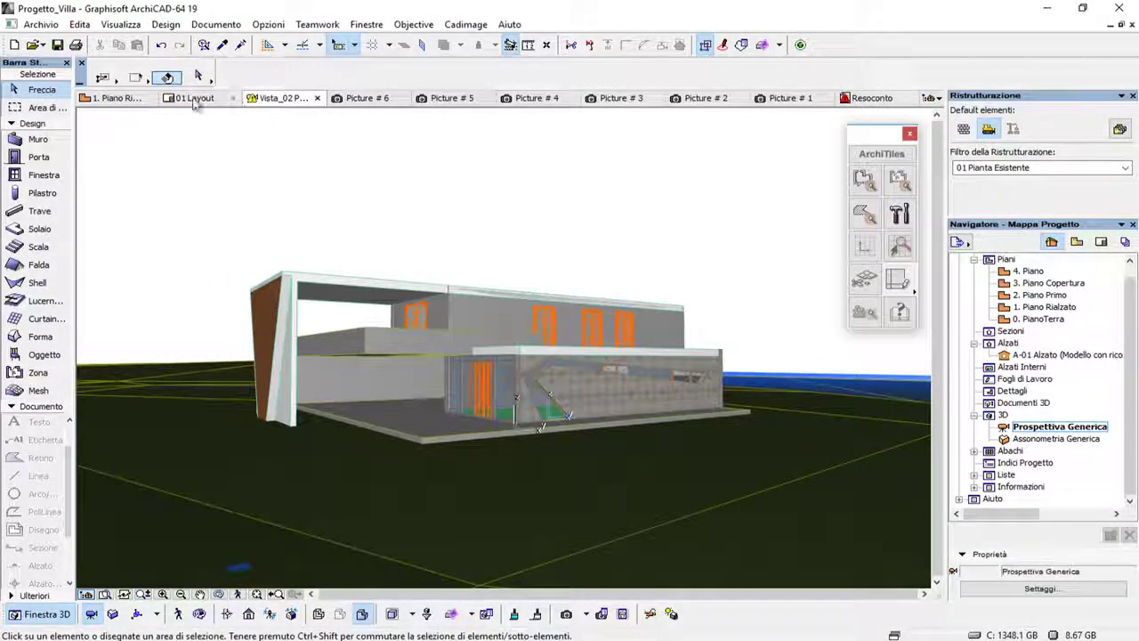
- On the 1. Piano Rialzato plan, select the terrain mesh with Mesh active
click(116, 98)
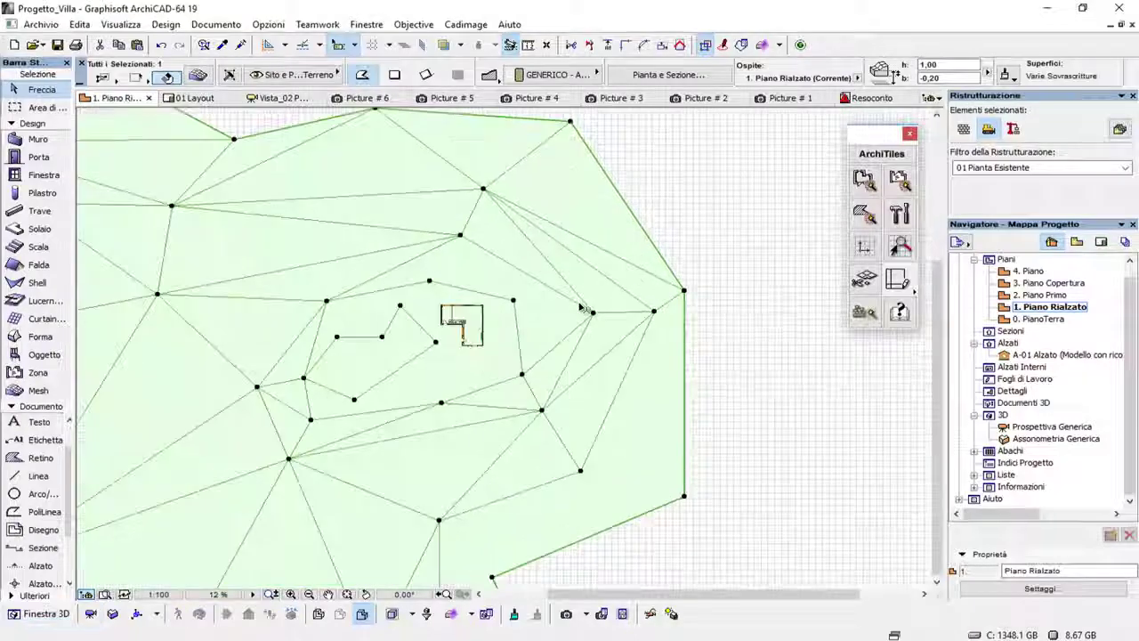
scroll(580, 307, up, 2)
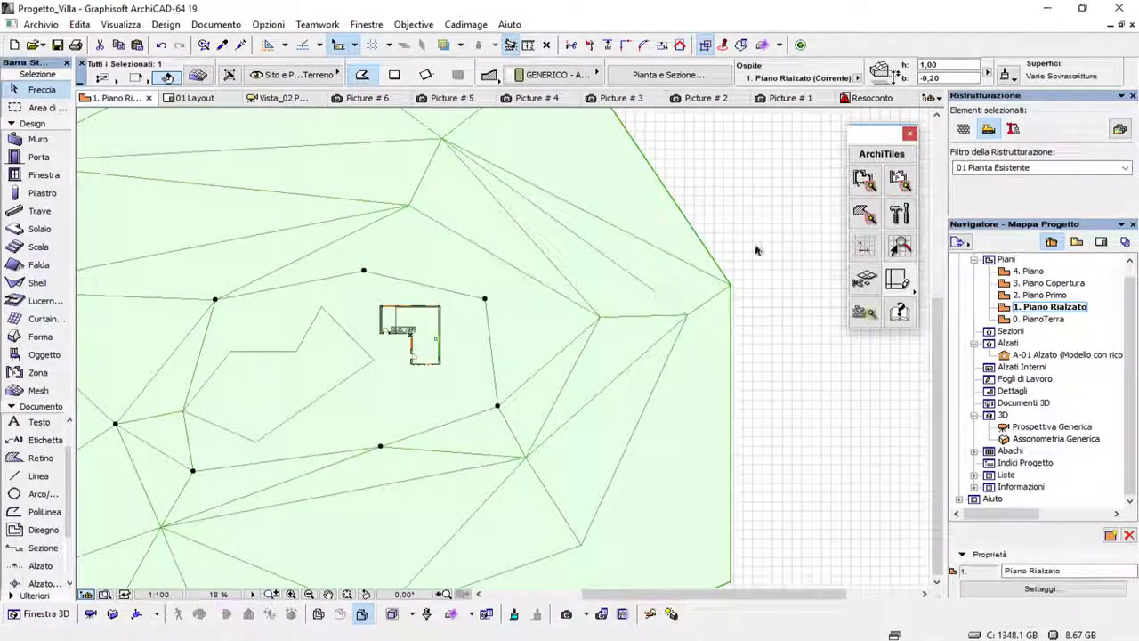
click(692, 210)
click(682, 212)
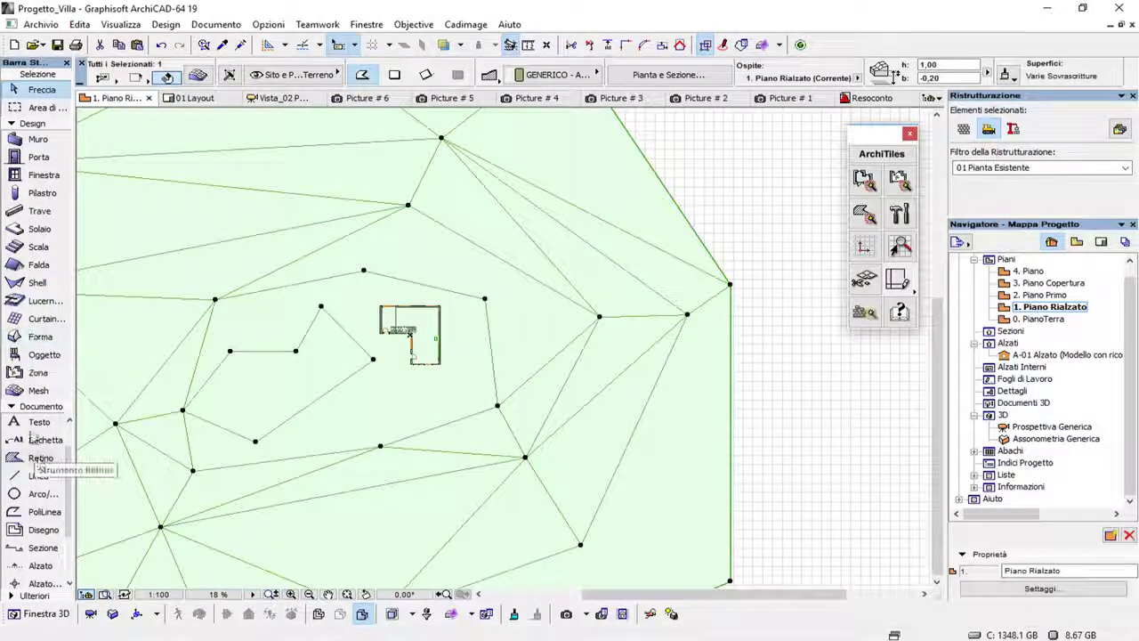
click(32, 391)
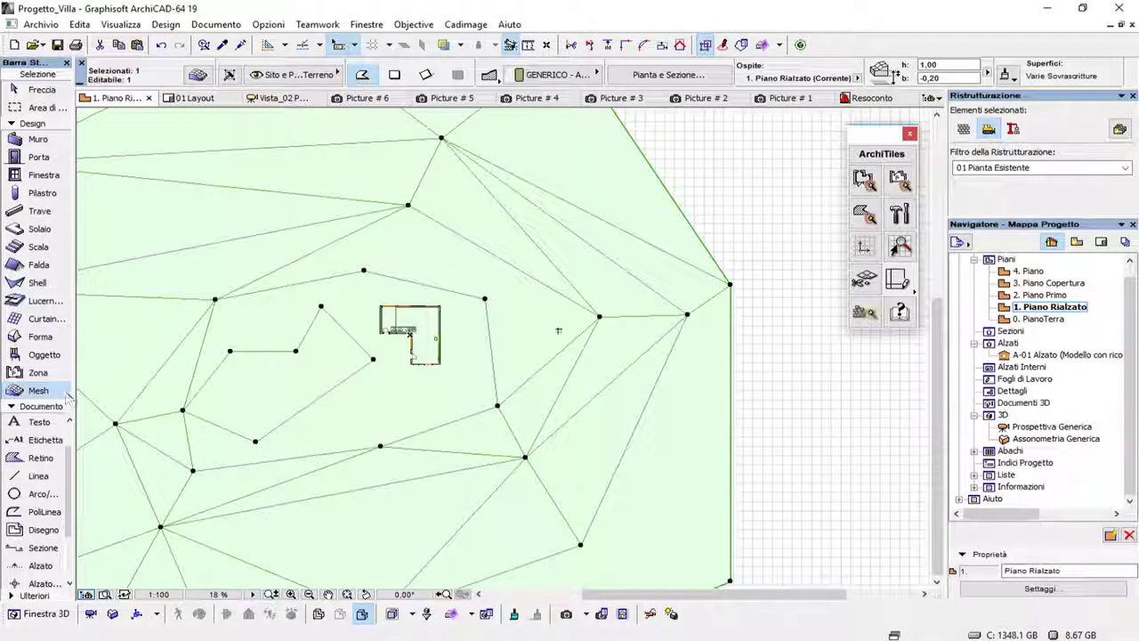
- Check two nodes' heights in Altezza Nodo Mesh, then cut the mesh with Taglia
click(487, 300)
click(646, 279)
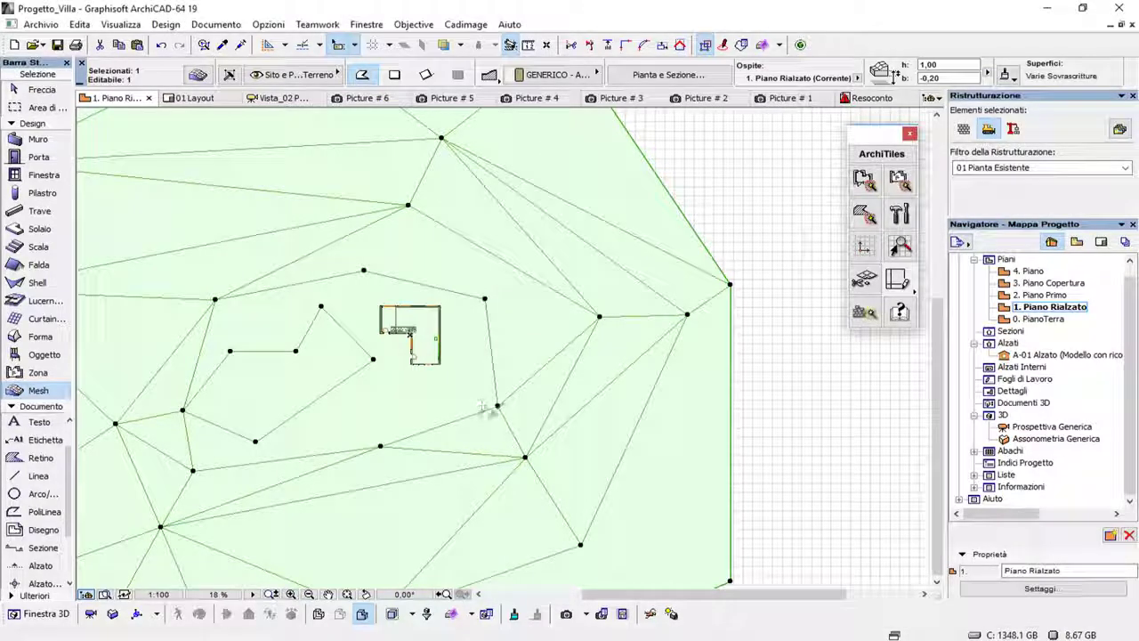
click(499, 411)
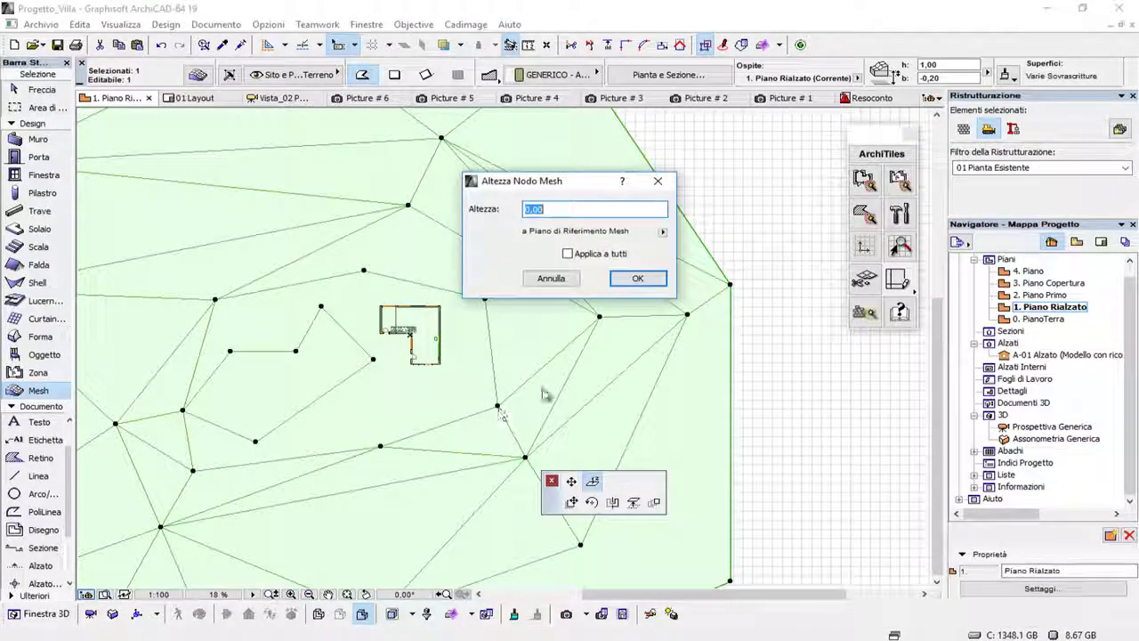
click(638, 279)
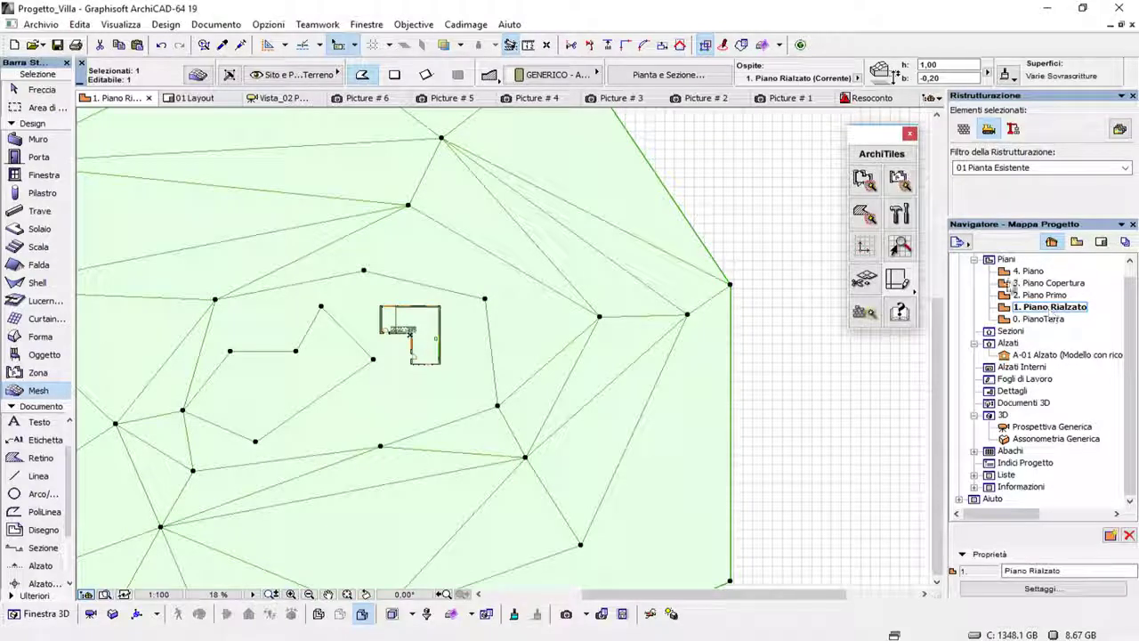
right_click(735, 165)
click(763, 236)
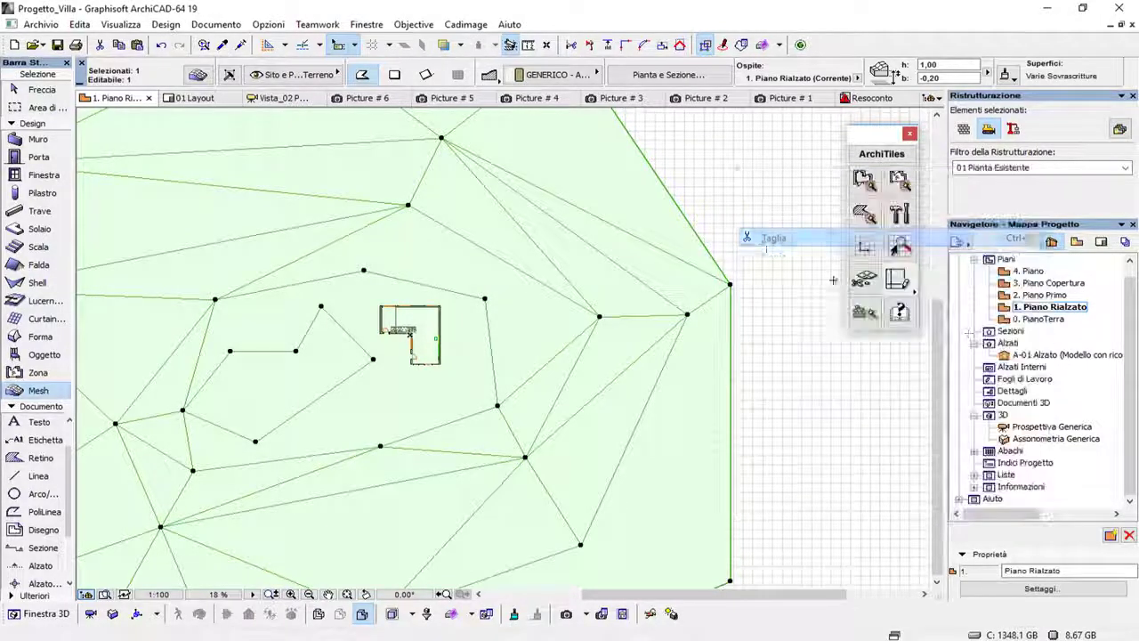
- Open the 0. PianoTerra plan, zoom in, and switch to the 3D view with F3
double_click(1034, 318)
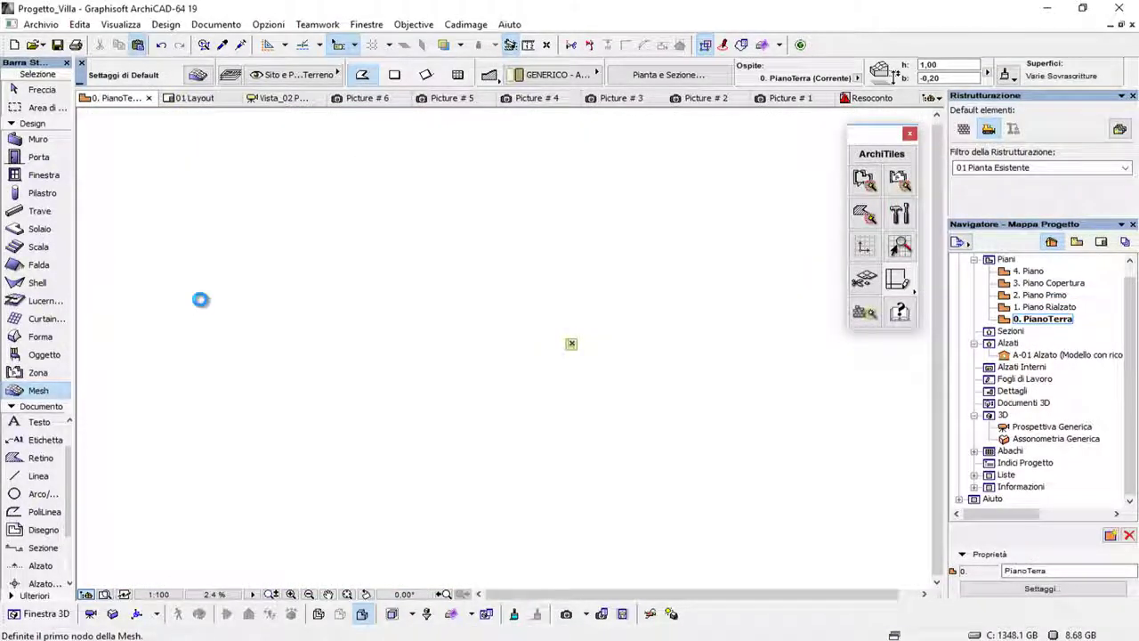
scroll(612, 360, up, 5)
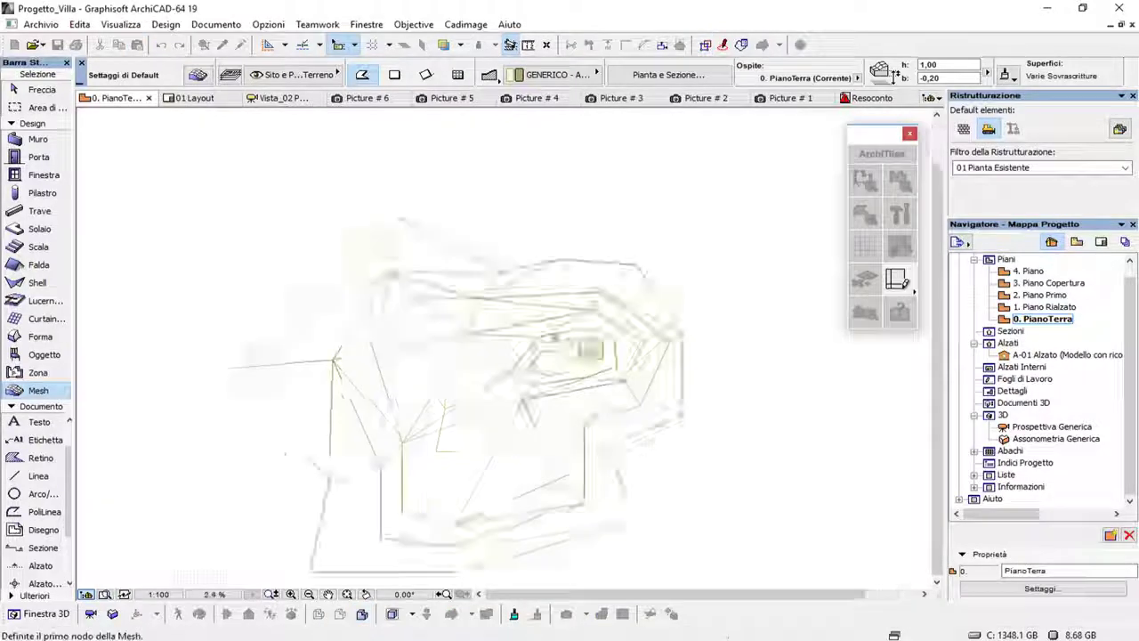
key(F3)
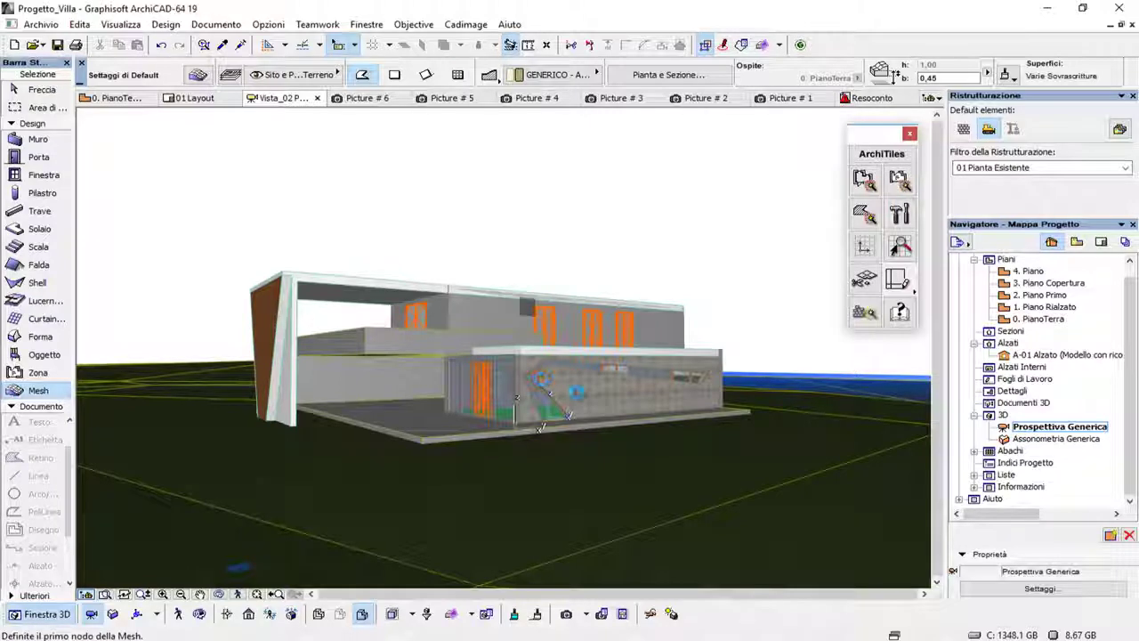
click(200, 613)
mouse_move(480, 392)
mouse_down()
mouse_move(549, 389)
mouse_move(368, 376)
mouse_up()
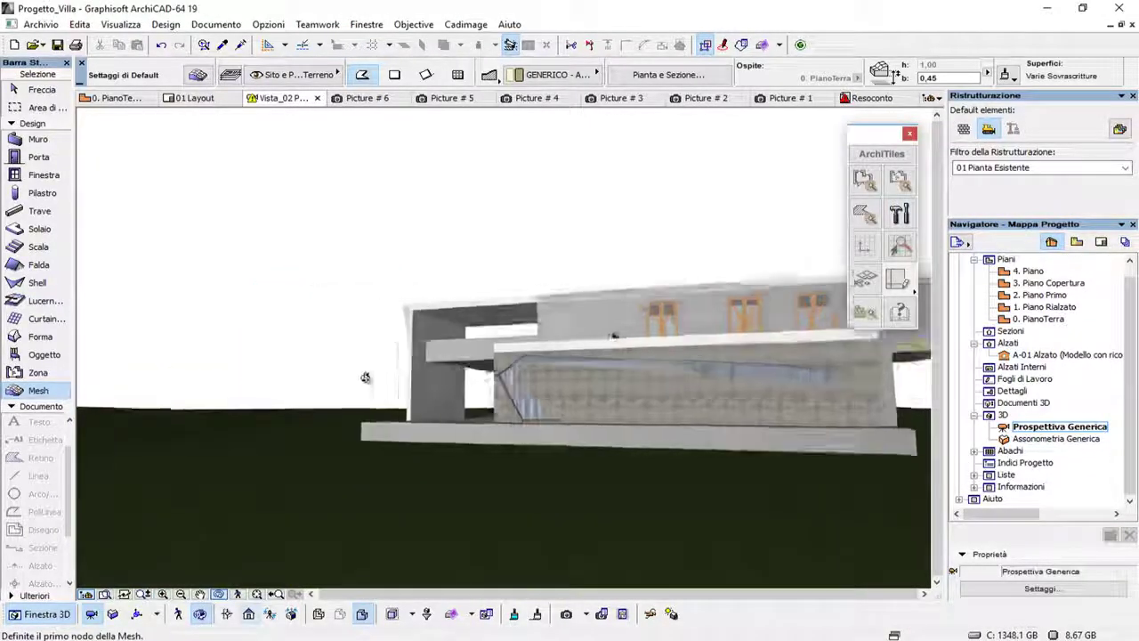
scroll(356, 381, down, 3)
scroll(425, 397, down, 2)
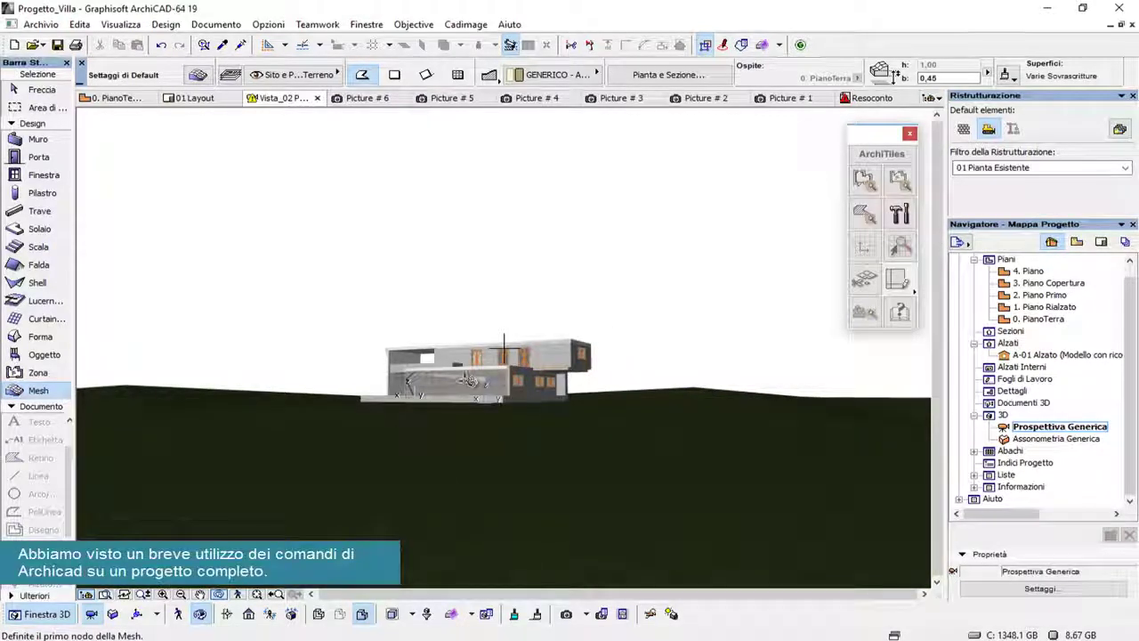
drag(503, 345, 515, 376)
scroll(515, 378, up, 1)
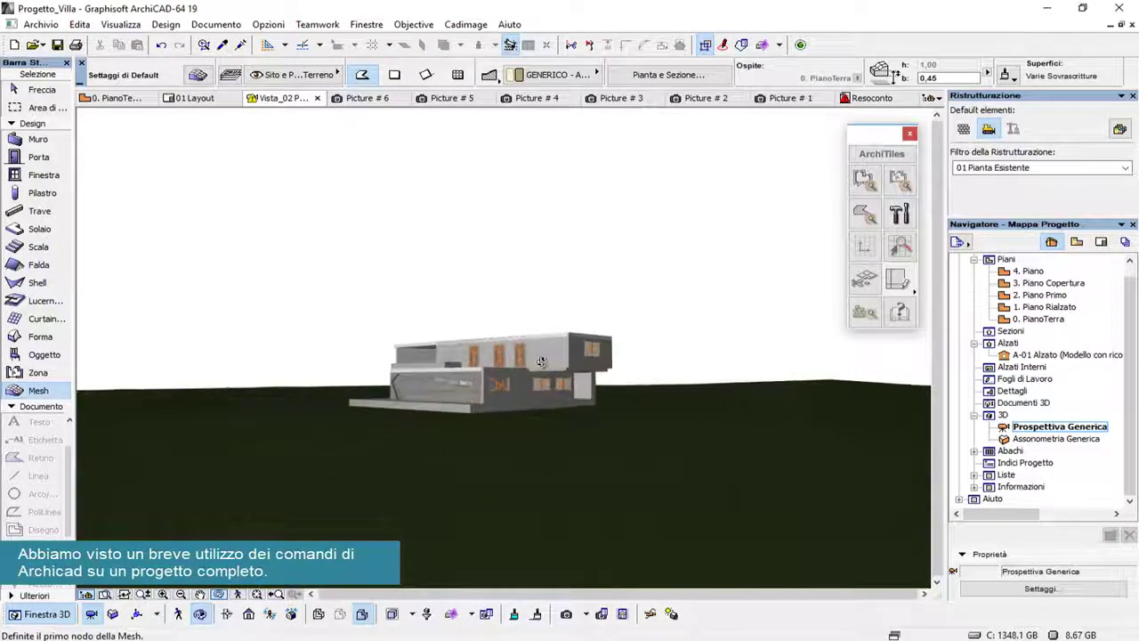
scroll(514, 381, up, 1)
scroll(513, 385, up, 2)
scroll(512, 389, up, 2)
scroll(513, 389, up, 2)
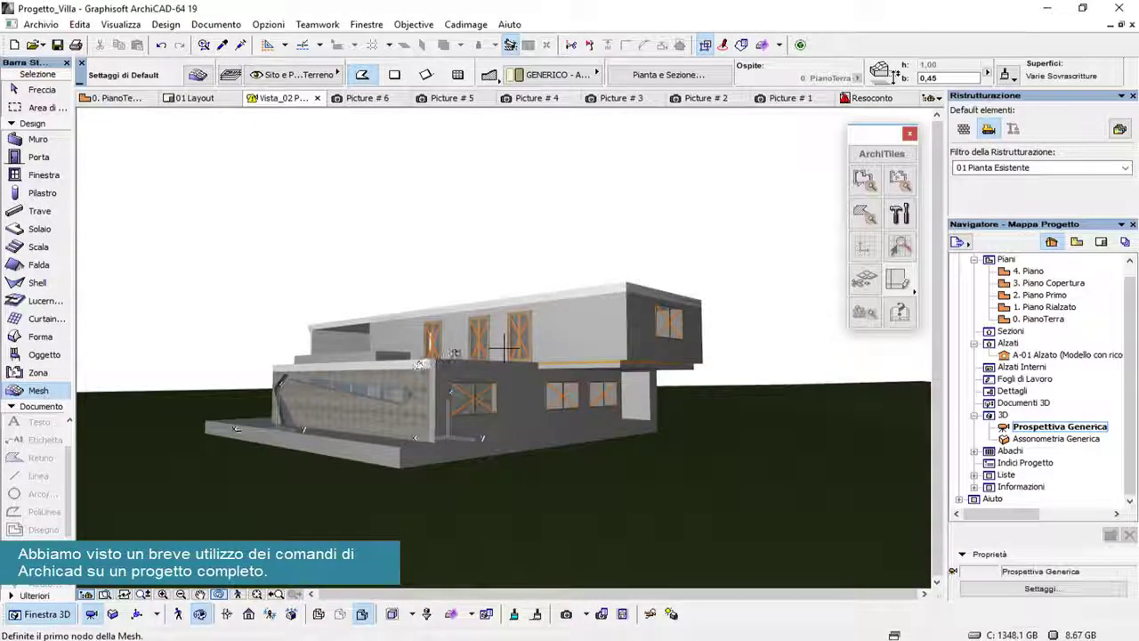
drag(347, 305, 472, 342)
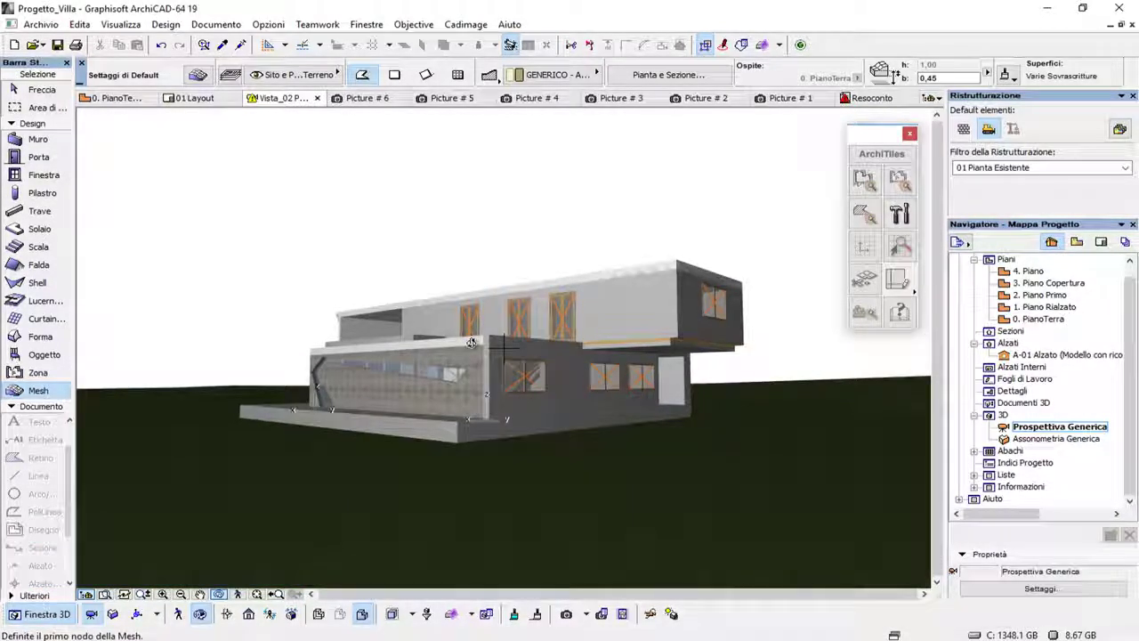